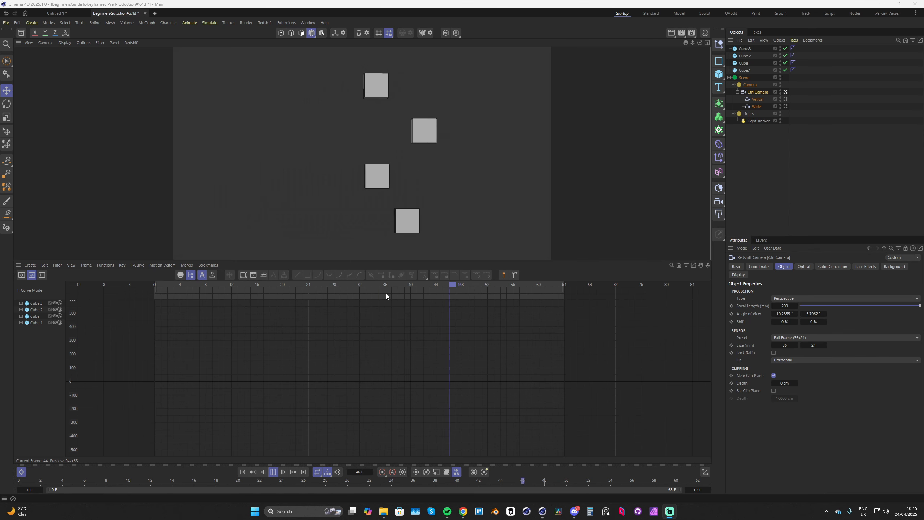
Stop playback, check the cube positions at frames 0, 64, 32 and 63, and resume the looping animation.
{"action": "left_click", "coordinate": [385, 294]}
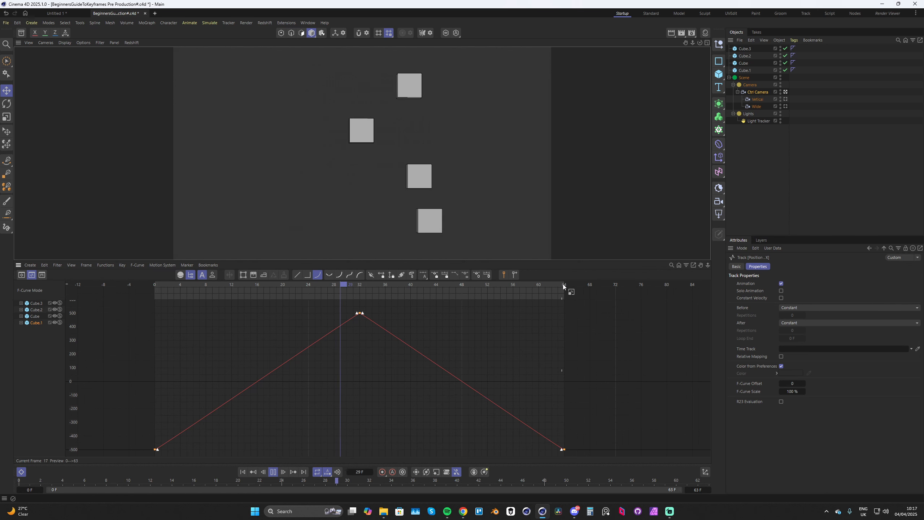
{"action": "key", "text": "F8"}
{"action": "key", "text": "shift+f"}
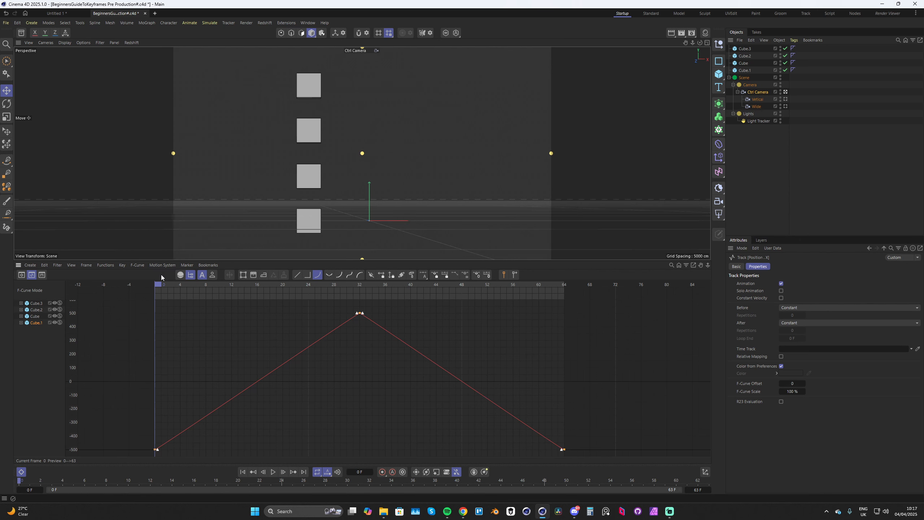
{"action": "key", "text": "shift+g"}
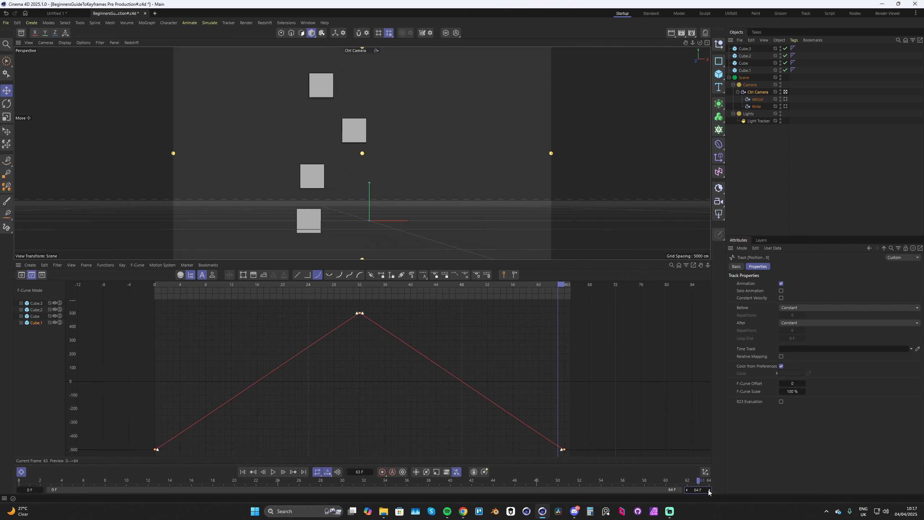
{"action": "left_click_drag", "start_coordinate": [559, 287], "coordinate": [567, 287]}
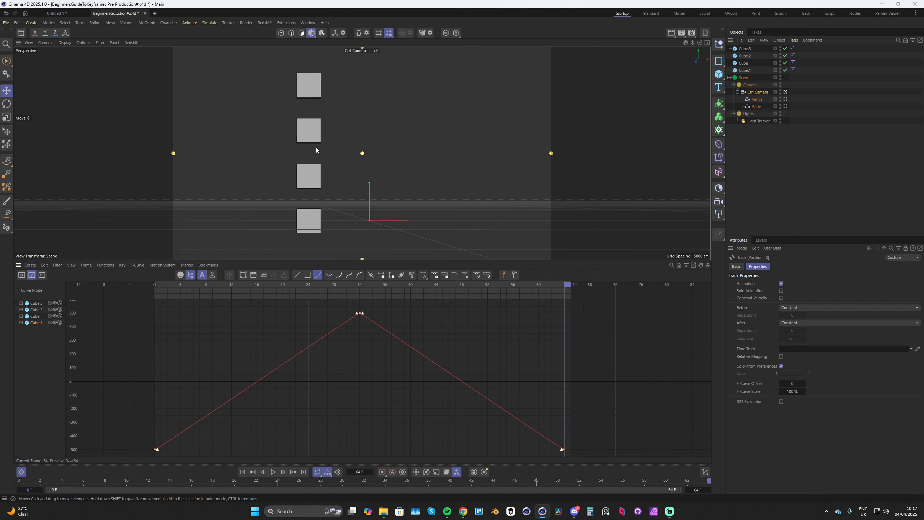
{"action": "left_click", "coordinate": [359, 284]}
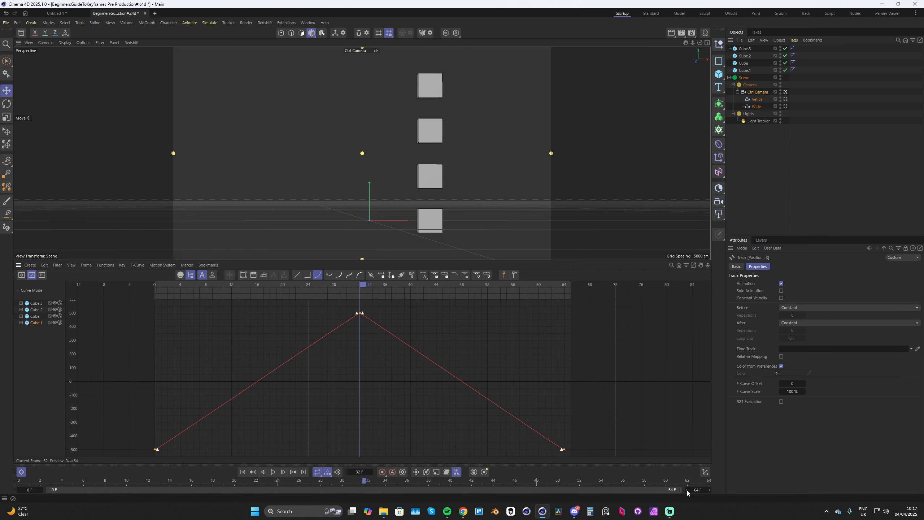
{"action": "left_click", "coordinate": [550, 285]}
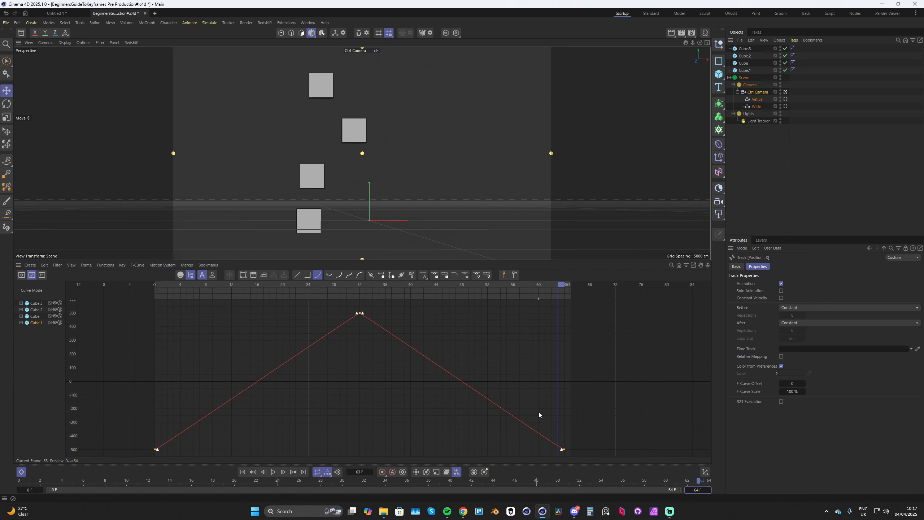
{"action": "key", "text": "F8"}
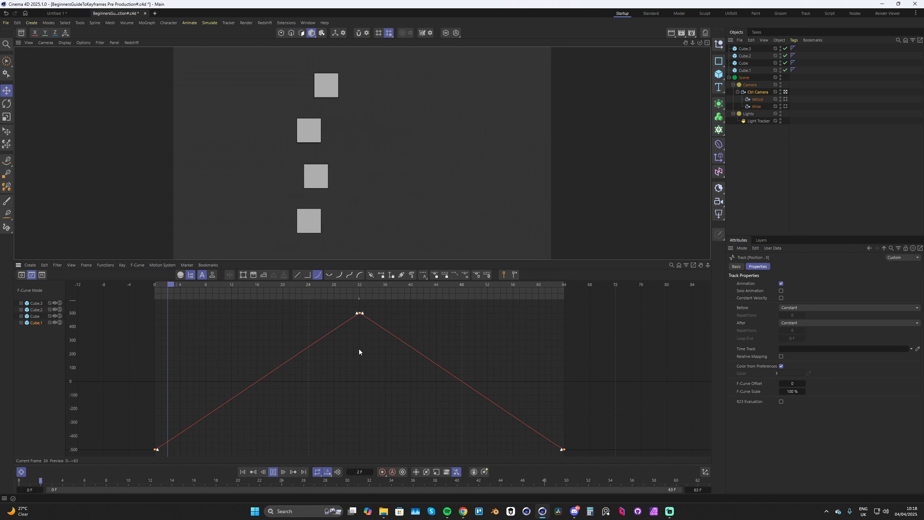
Select Cube.1 and switch its position keys to linear interpolation, restoring spline interpolation after the comparison.
{"action": "left_click", "coordinate": [400, 180]}
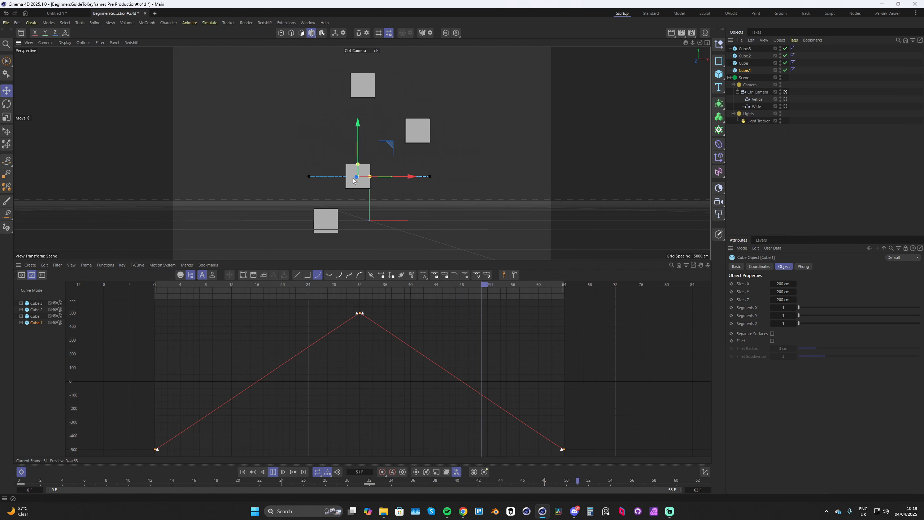
{"action": "left_click", "coordinate": [296, 275]}
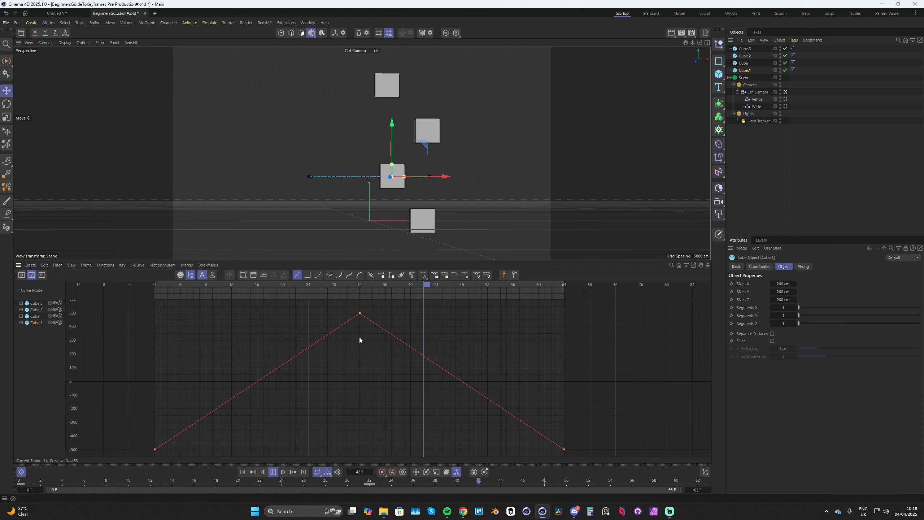
{"action": "left_click", "coordinate": [317, 275]}
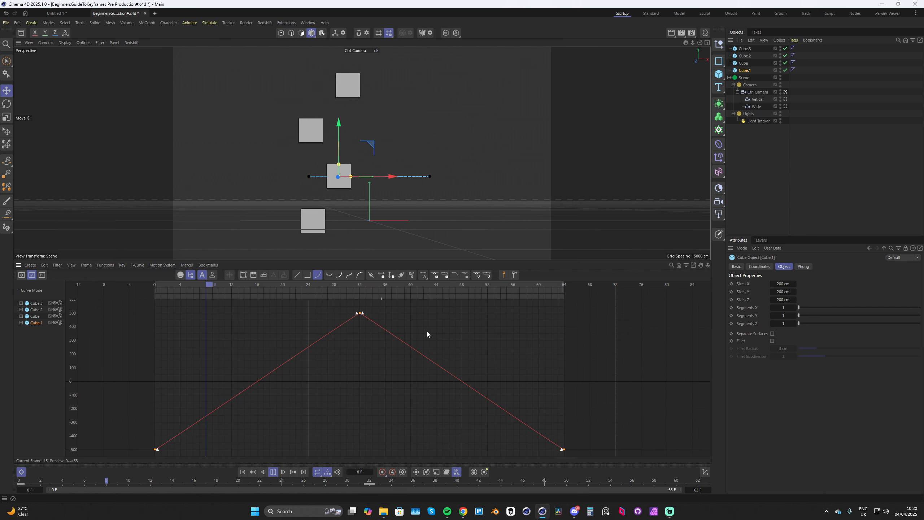
Adjust the horizontal tangents on all three Cube.1 position keys, shortening them to about 13 F and lengthening them to about 20 F.
{"action": "scroll", "coordinate": [360, 315], "scroll_direction": "up", "scroll_amount": 2, "text": "shift"}
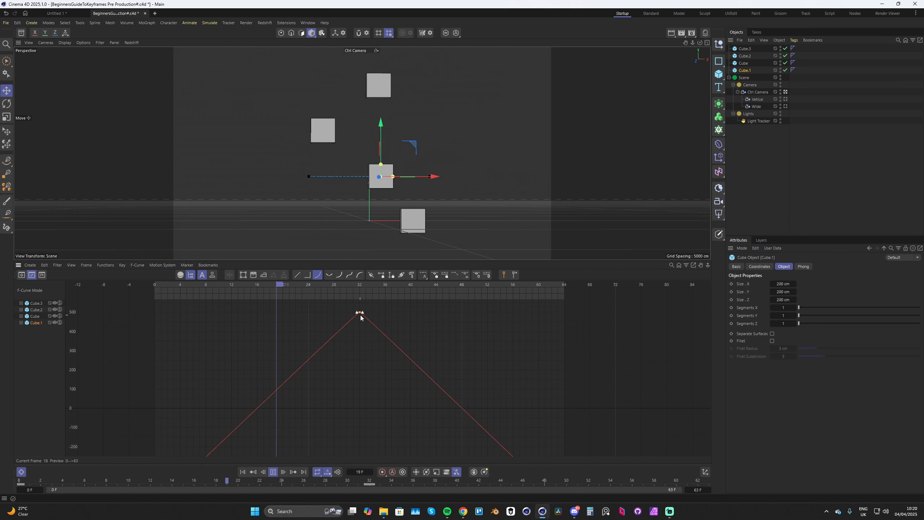
{"action": "scroll", "coordinate": [362, 315], "scroll_direction": "up", "scroll_amount": 4, "text": "shift"}
{"action": "right_click_drag", "start_coordinate": [362, 315], "coordinate": [423, 336], "text": "alt"}
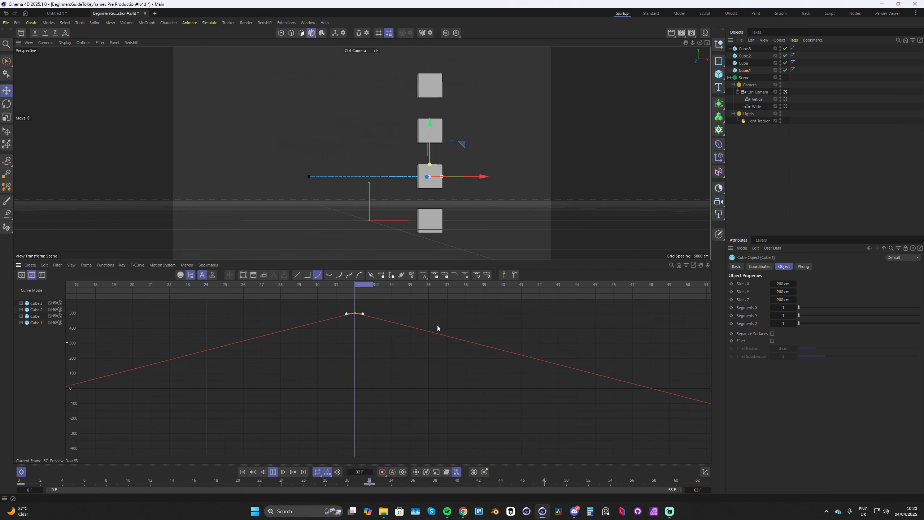
{"action": "key", "text": "h"}
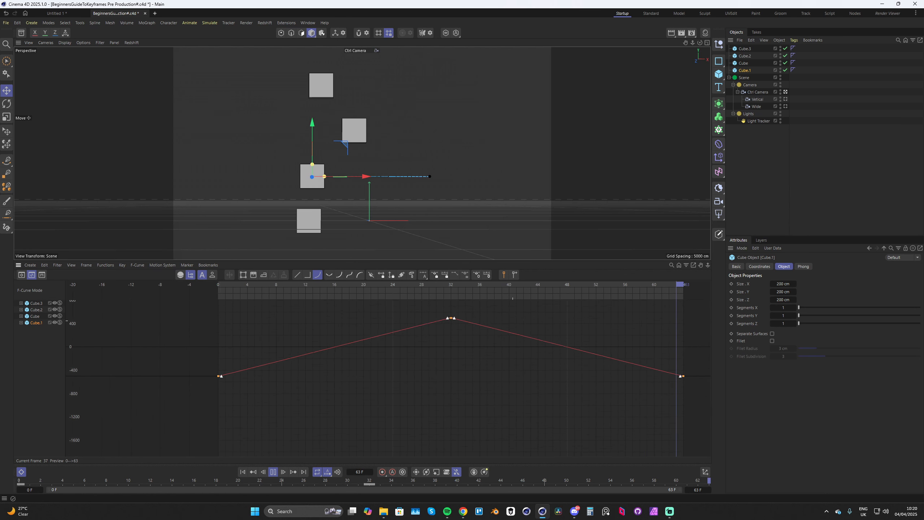
{"action": "right_click_drag", "start_coordinate": [513, 320], "coordinate": [498, 329], "text": "alt"}
{"action": "middle_click_drag", "start_coordinate": [449, 384], "coordinate": [297, 386], "text": "alt"}
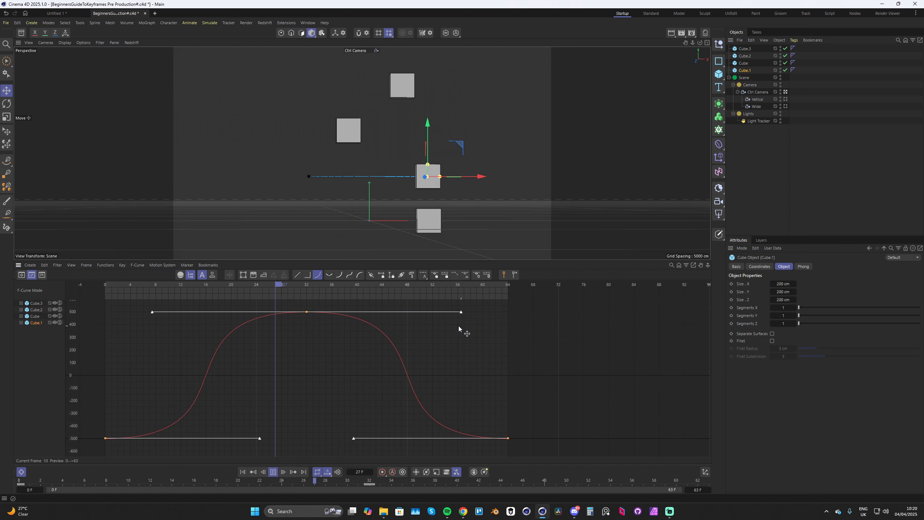
{"action": "left_click_drag", "start_coordinate": [460, 326], "coordinate": [381, 318]}
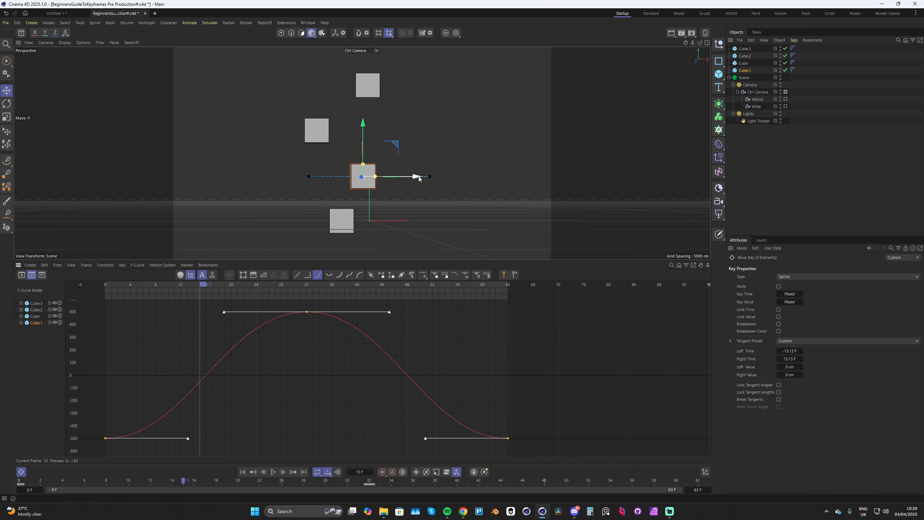
{"action": "left_click_drag", "start_coordinate": [391, 312], "coordinate": [436, 313]}
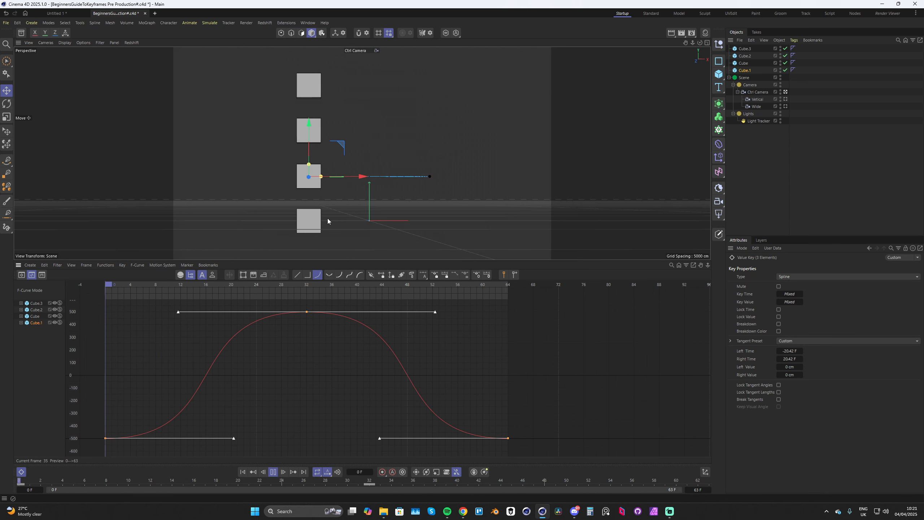
Undo the tangent adjustments on Cube.1's position curve, back to the very short handles.
{"action": "key", "text": "ctrl+z"}
{"action": "key", "text": "ctrl+z"}
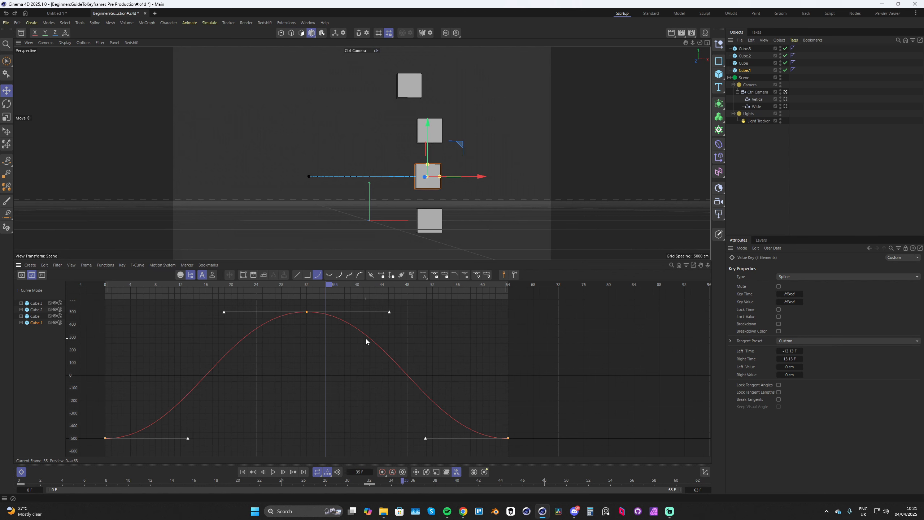
{"action": "key", "text": "ctrl+z"}
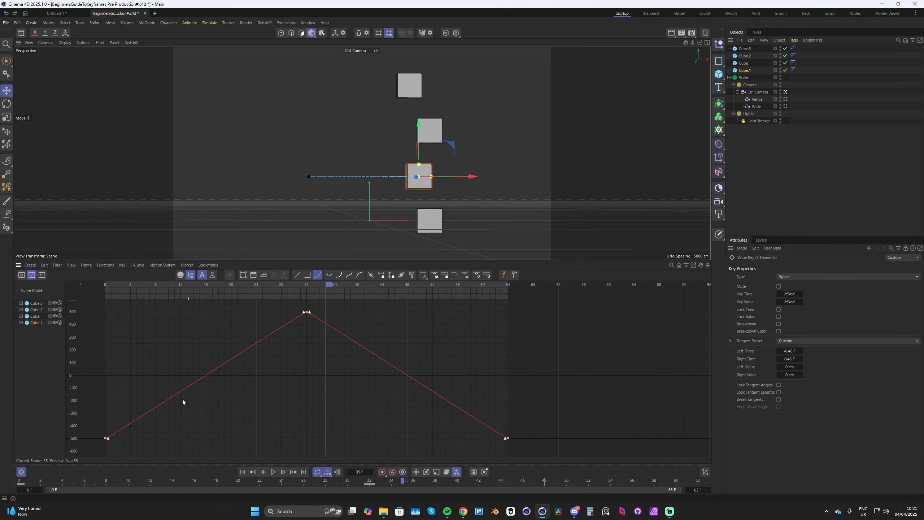
Return to frame 0, expand Cube.1 in the timeline and select its Position . X track.
{"action": "left_click", "coordinate": [118, 293]}
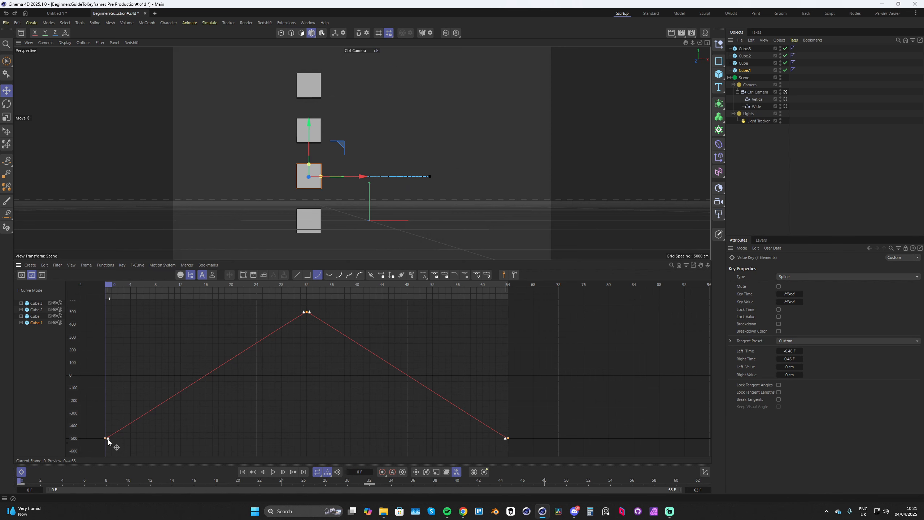
{"action": "left_click", "coordinate": [20, 323]}
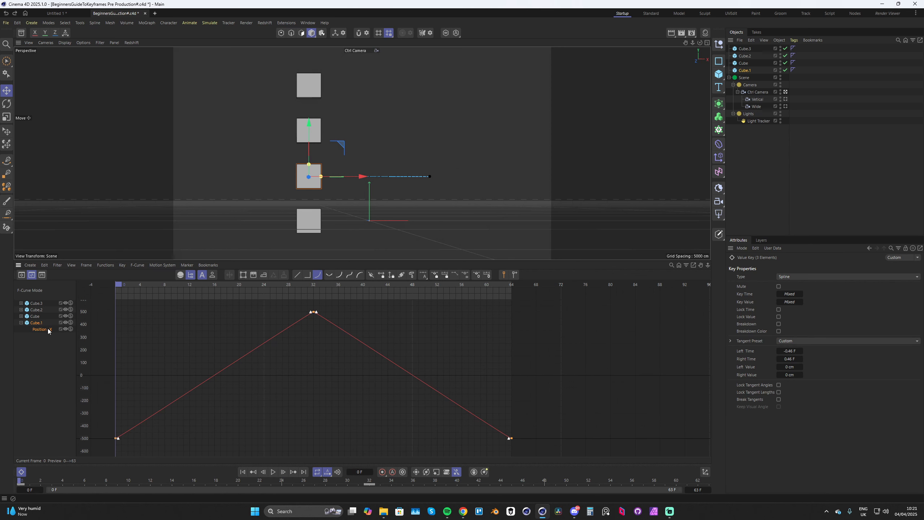
{"action": "left_click", "coordinate": [49, 330]}
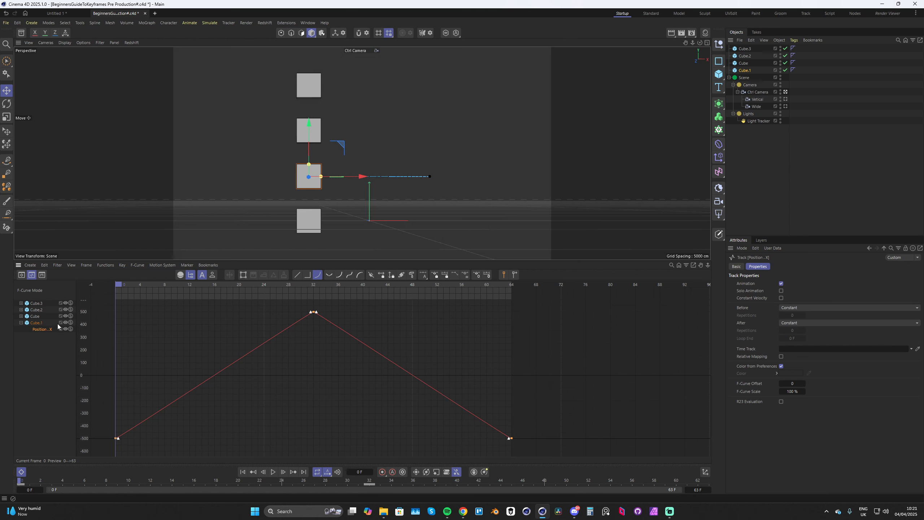
Scrub the animation between frames 0 and 32 to compare the cubes' movement with Cube.1's straight curve.
{"action": "left_click", "coordinate": [314, 285]}
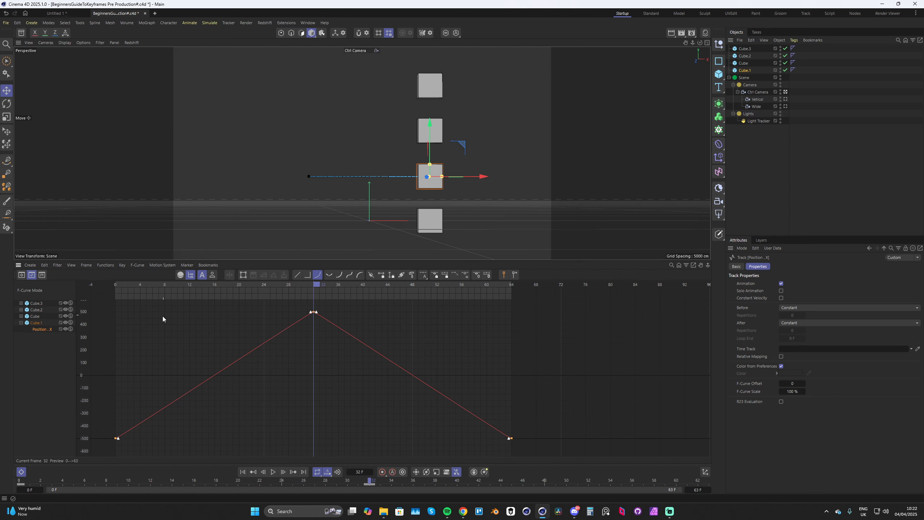
{"action": "key", "text": "shift+f"}
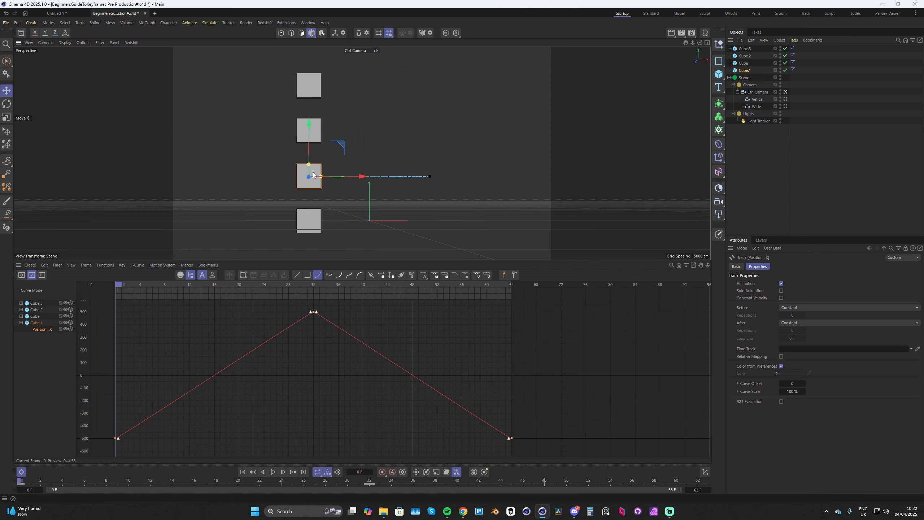
{"action": "left_click", "coordinate": [314, 287]}
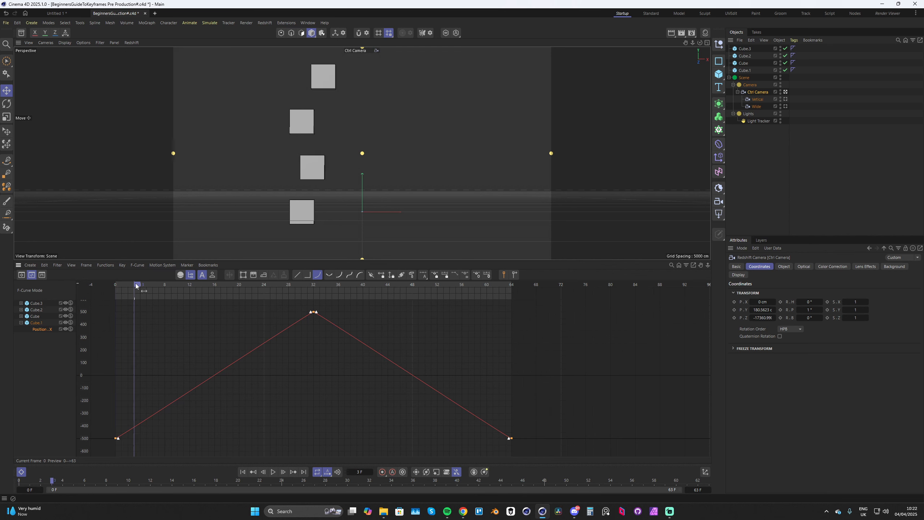
{"action": "left_click_drag", "start_coordinate": [136, 286], "coordinate": [220, 321]}
{"action": "left_click_drag", "start_coordinate": [282, 320], "coordinate": [306, 321]}
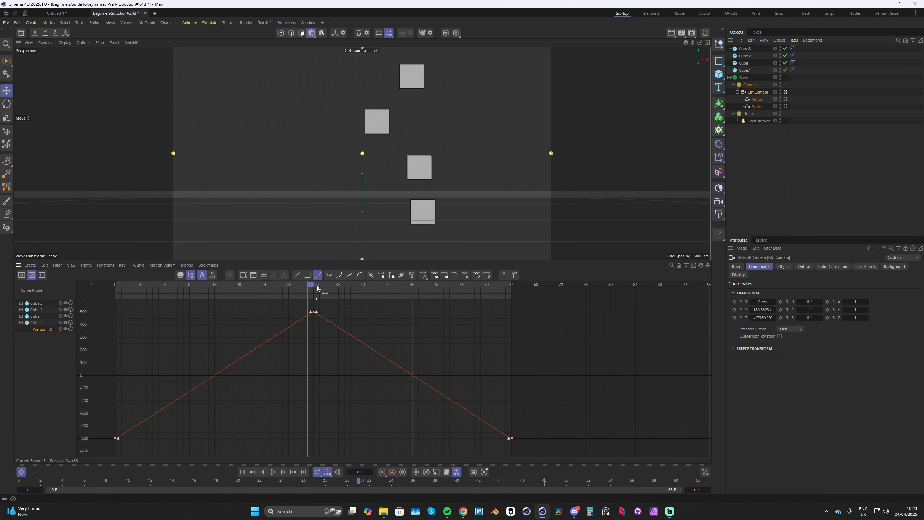
{"action": "left_click_drag", "start_coordinate": [317, 288], "coordinate": [264, 290]}
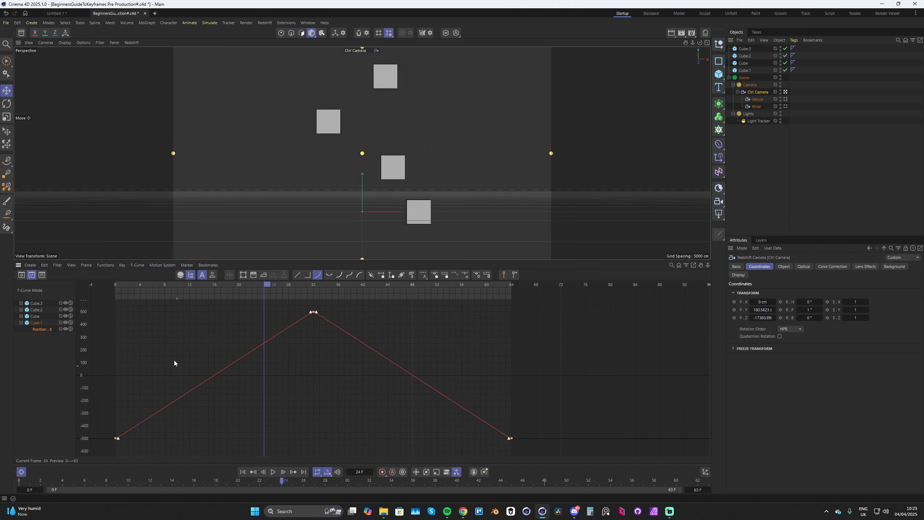
{"action": "left_click_drag", "start_coordinate": [195, 286], "coordinate": [147, 395]}
Go back to frame 0 and stretch the first Position . X key's tangent horizontally to about 35 F.
{"action": "left_click", "coordinate": [114, 441]}
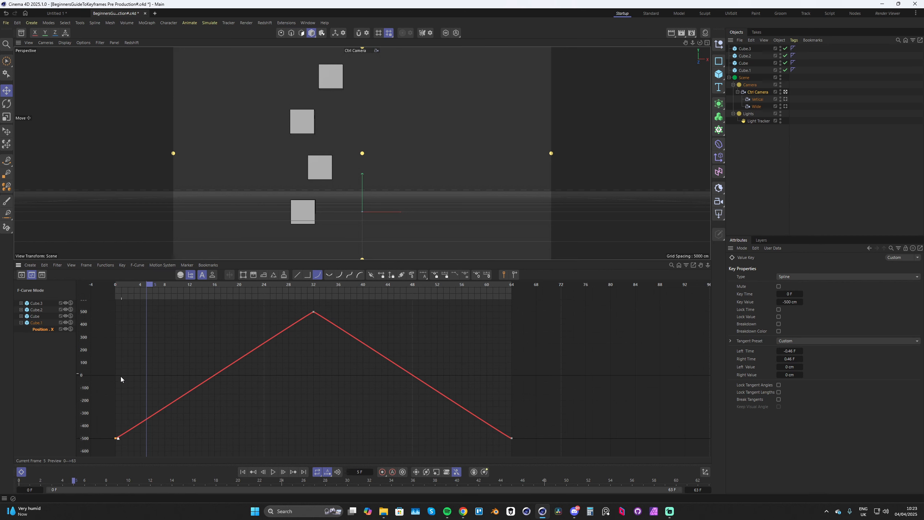
{"action": "left_click_drag", "start_coordinate": [148, 285], "coordinate": [117, 288]}
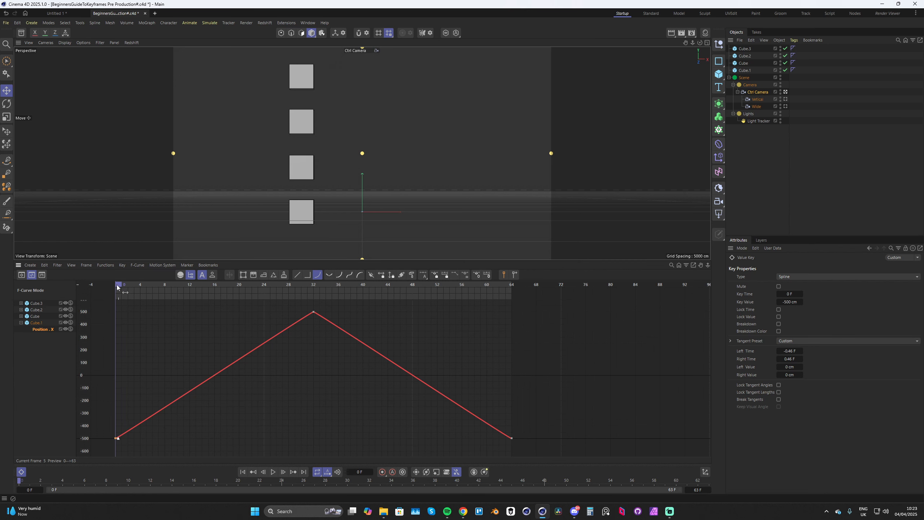
{"action": "left_click_drag", "start_coordinate": [151, 413], "coordinate": [295, 433]}
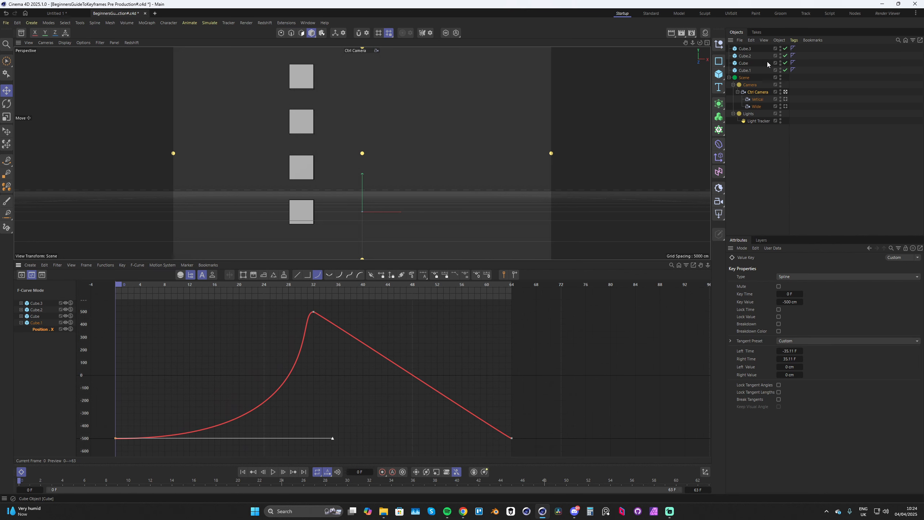
Disable Cube, Cube.2 and Cube.3, and select Cube.1 as the only visible cube.
{"action": "left_click", "coordinate": [743, 64]}
{"action": "left_click", "coordinate": [744, 56], "text": "ctrl"}
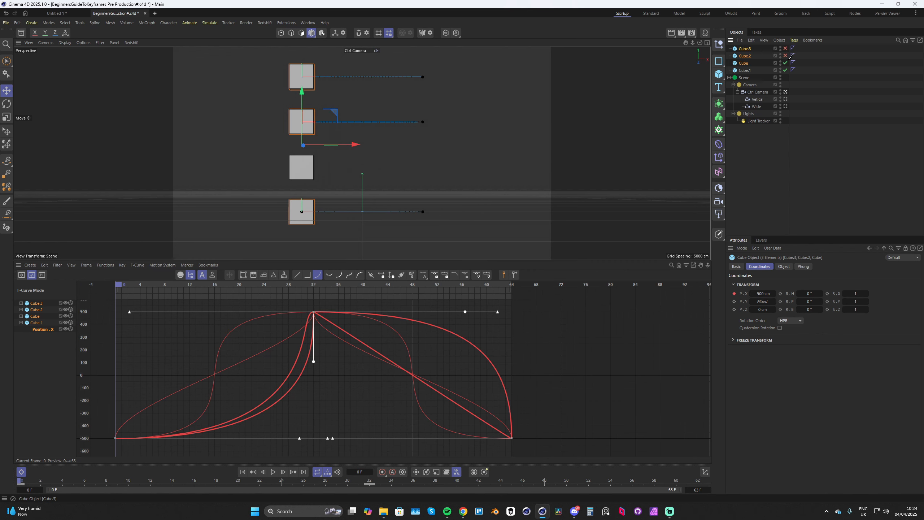
{"action": "left_click_drag", "start_coordinate": [790, 56], "coordinate": [785, 63]}
{"action": "left_click", "coordinate": [307, 167]}
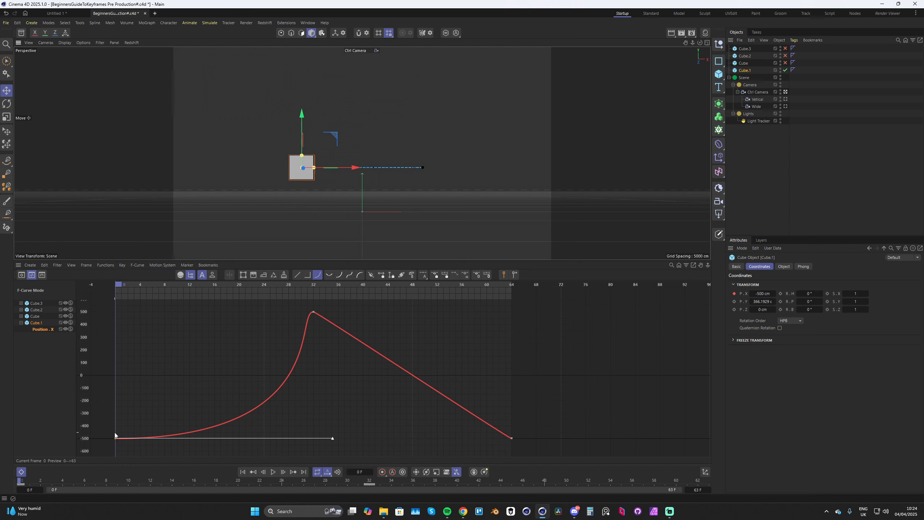
Play Cube.1's eased movement, move to frame 32, set the timeline's end frame to 32, and play the shortened range.
{"action": "key", "text": "F8"}
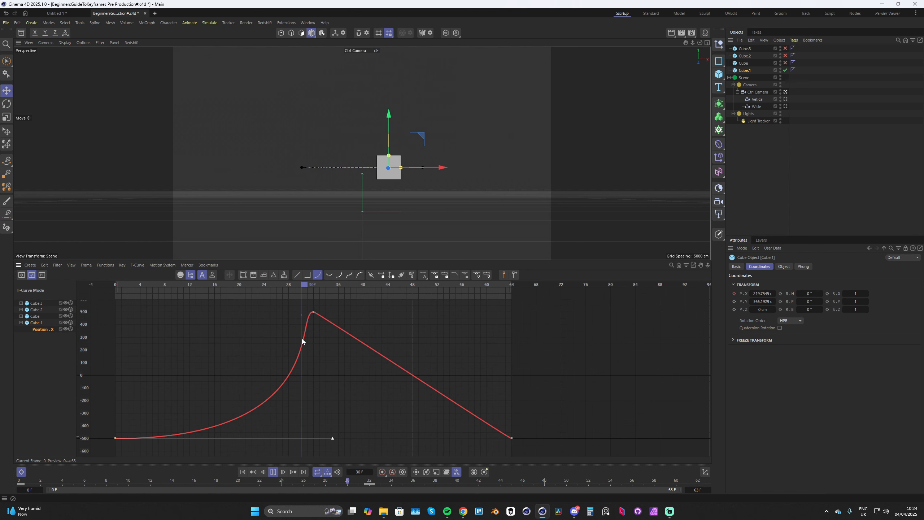
{"action": "left_click", "coordinate": [313, 288]}
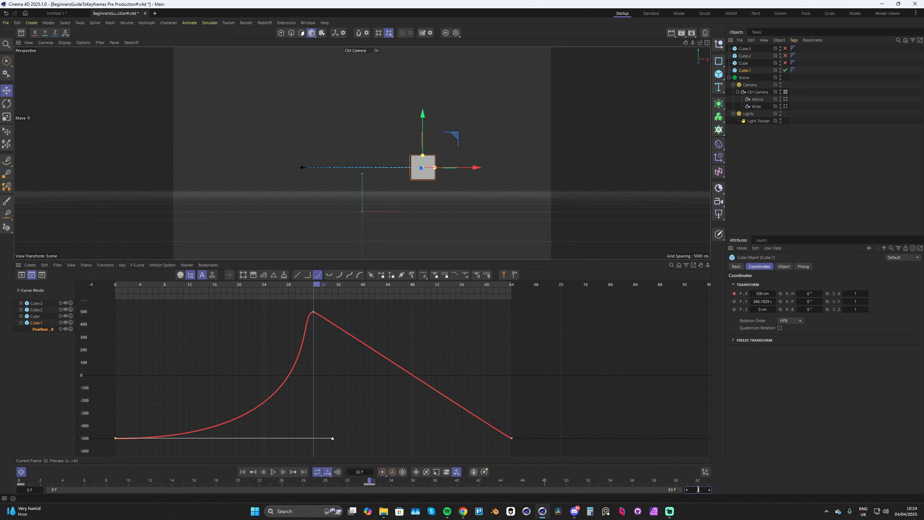
{"action": "type", "text": "32"}
{"action": "key", "text": "Return"}
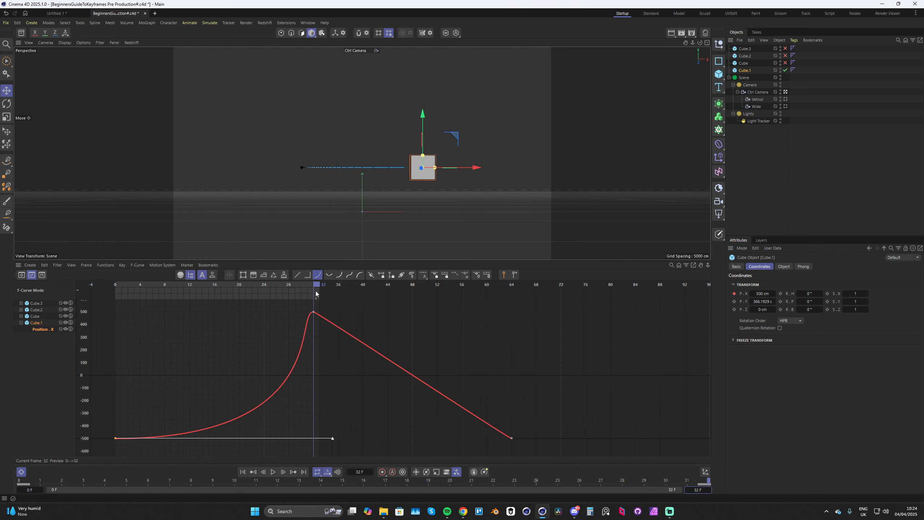
{"action": "key", "text": "F8"}
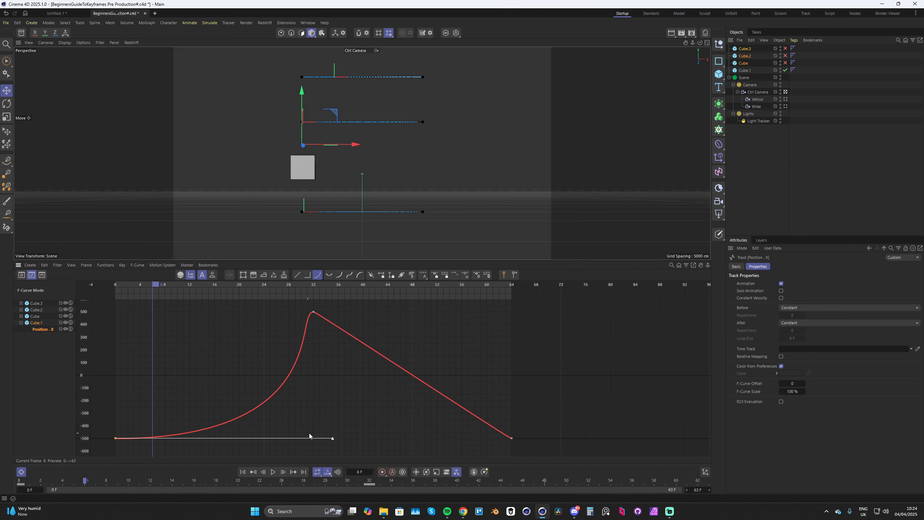
Pull Cube.1's first Position . X tangent straight up to about 1000 cm and play the movement from frame 0.
{"action": "left_click_drag", "start_coordinate": [333, 439], "coordinate": [143, 311]}
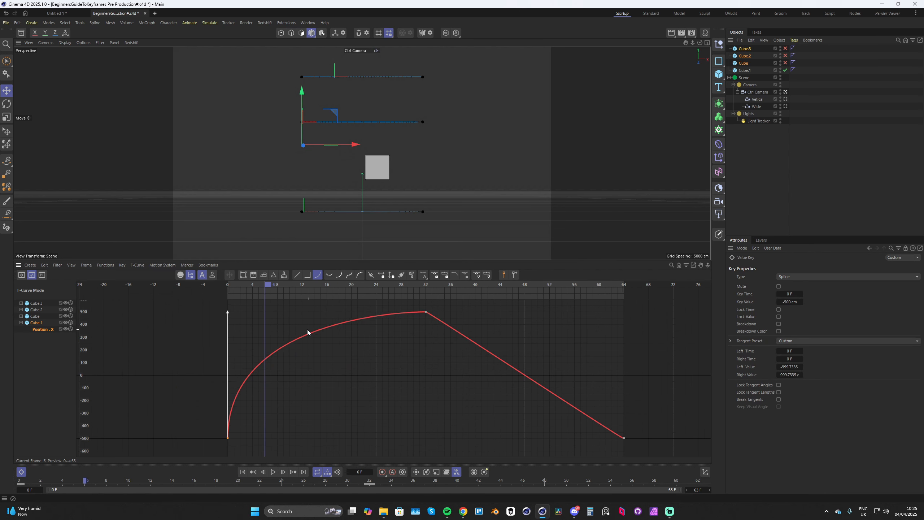
{"action": "key", "text": "shift+f"}
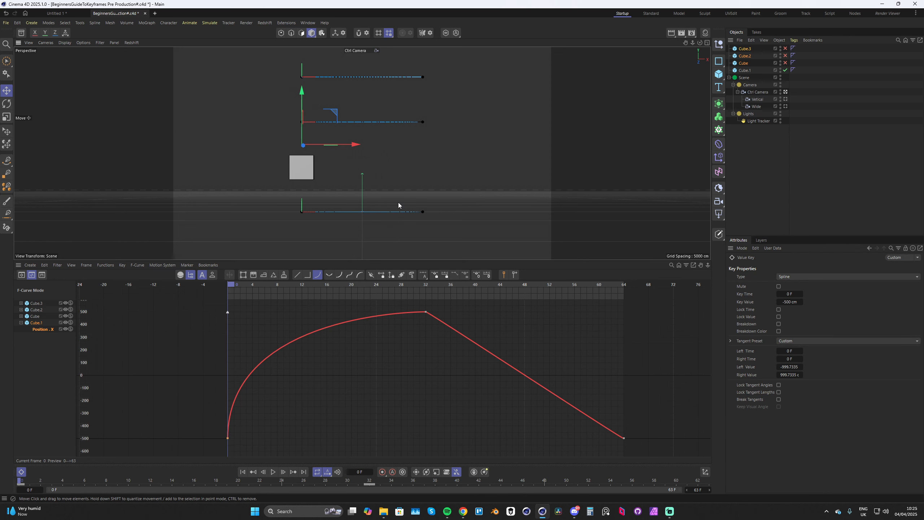
{"action": "key", "text": "F8"}
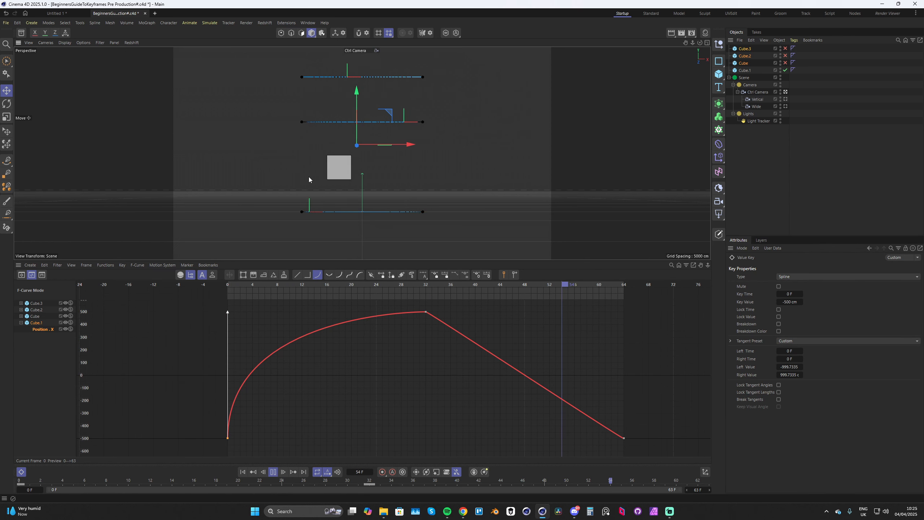
Scrub Cube.1's movement from frame 0 to 32, play it again and return to frame 0.
{"action": "left_click", "coordinate": [227, 287]}
{"action": "left_click_drag", "start_coordinate": [231, 287], "coordinate": [424, 298]}
{"action": "key", "text": "F8"}
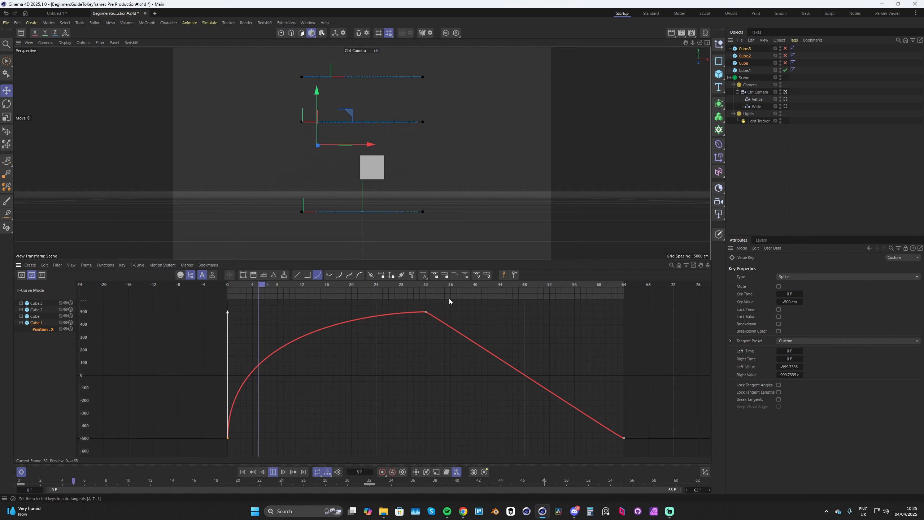
{"action": "key", "text": "shift+f"}
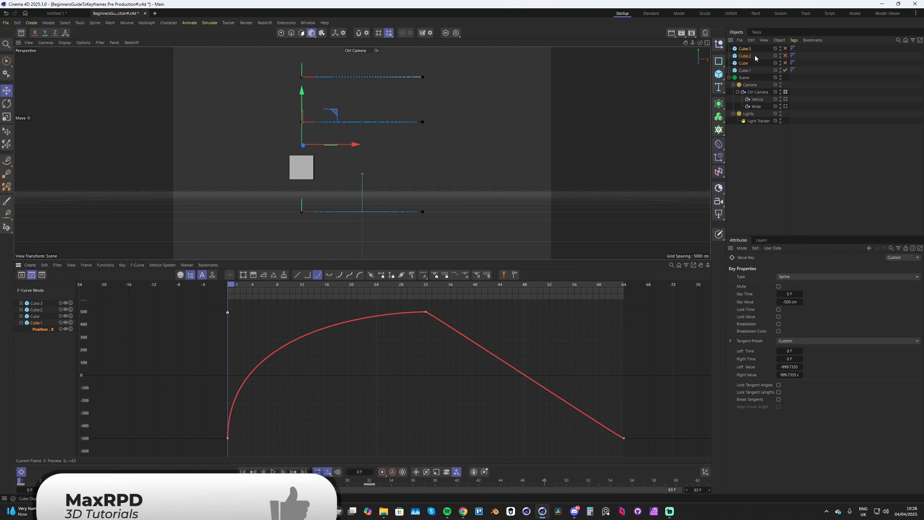
Disable Cube.1, enable the other three cubes, and select all three Position . X keys of Cube.
{"action": "left_click", "coordinate": [784, 70]}
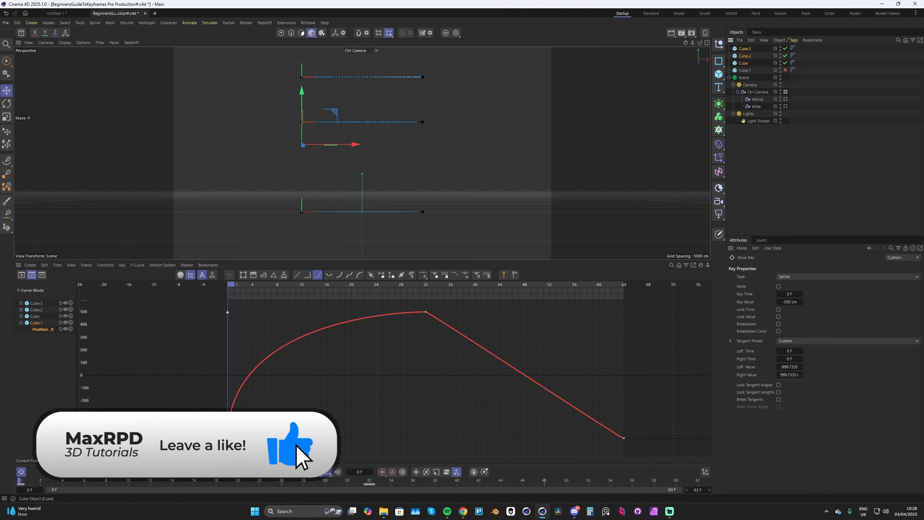
{"action": "left_click", "coordinate": [744, 63]}
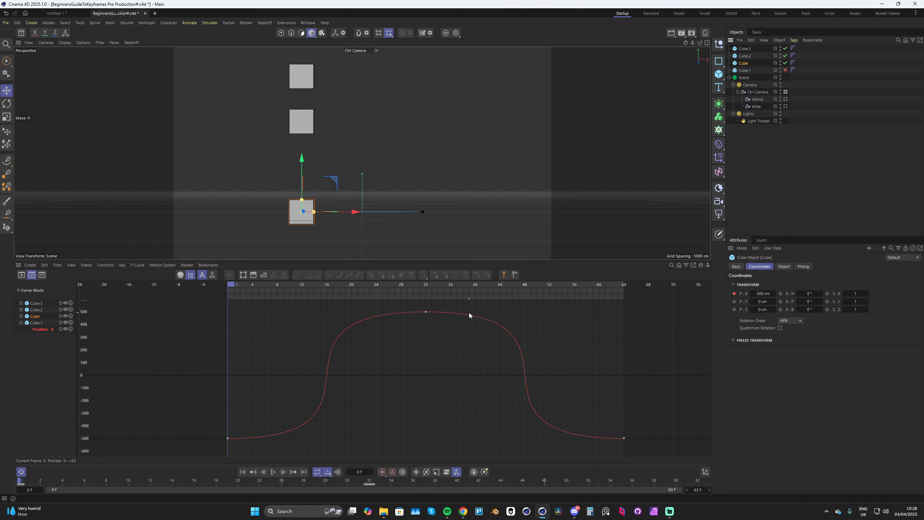
{"action": "left_click", "coordinate": [408, 313]}
{"action": "left_click_drag", "start_coordinate": [638, 420], "coordinate": [590, 457], "text": "shift"}
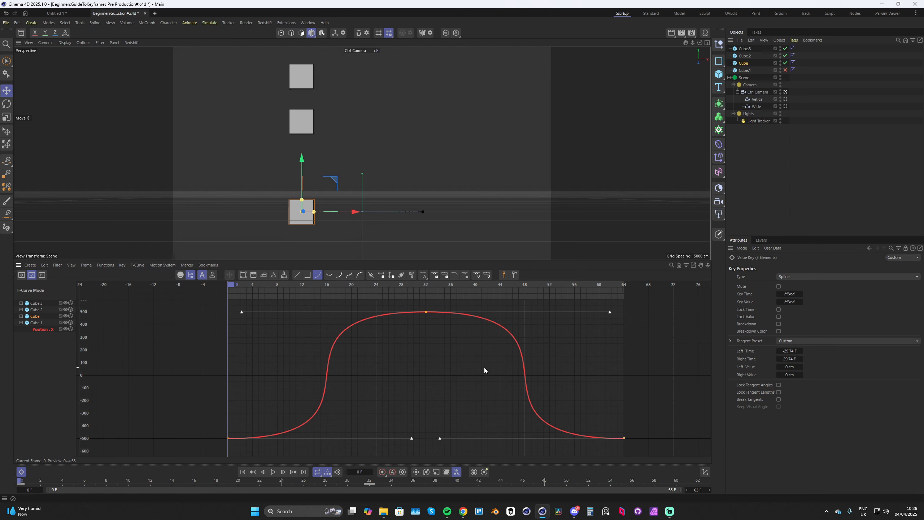
Lengthen the horizontal tangents of Cube's selected keys to about 31 F and play the movement.
{"action": "left_click_drag", "start_coordinate": [609, 312], "coordinate": [616, 313]}
{"action": "key", "text": "F8"}
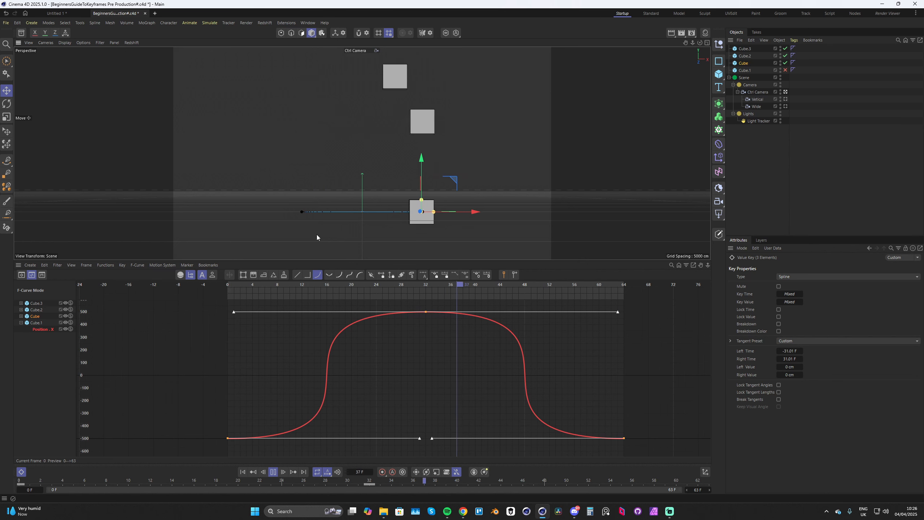
{"action": "key", "text": "F8"}
{"action": "key", "text": "F8"}
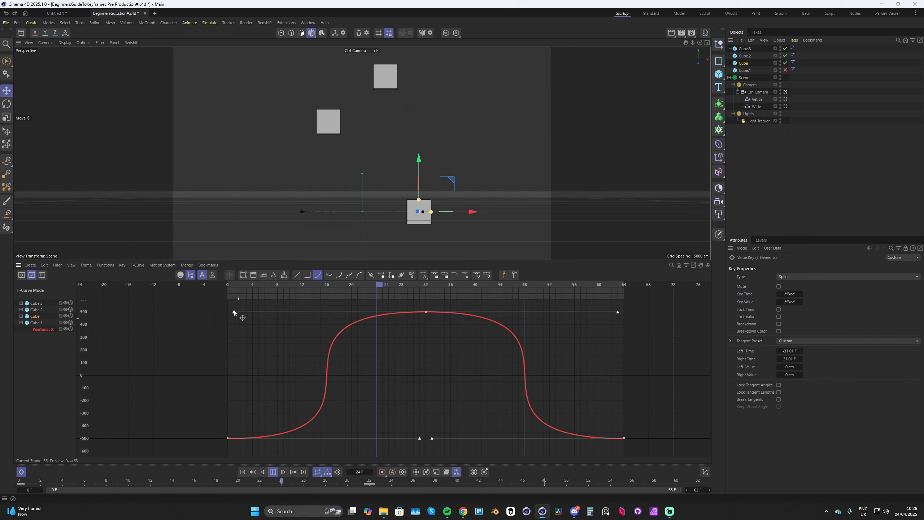
Shorten the horizontal tangents of Cube's three keys to about 24 F and review the softer easing.
{"action": "left_click_drag", "start_coordinate": [235, 313], "coordinate": [278, 313]}
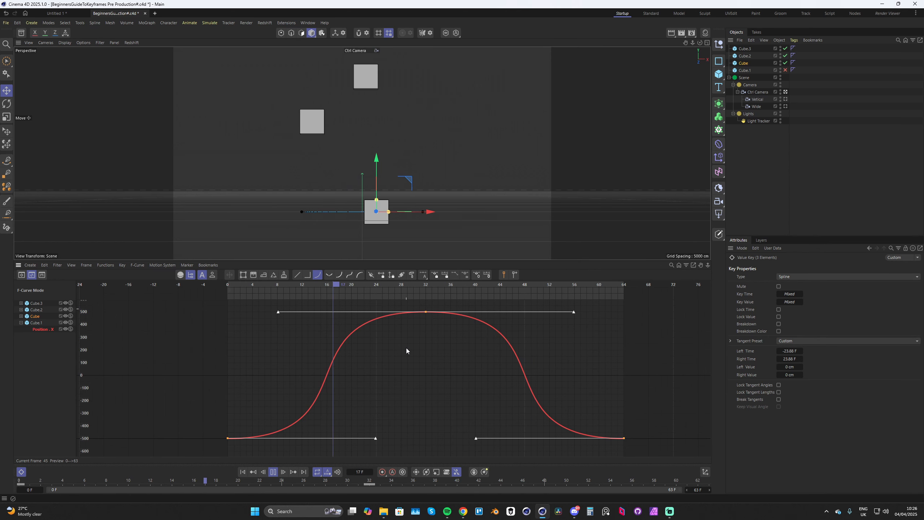
{"action": "left_click", "coordinate": [429, 336]}
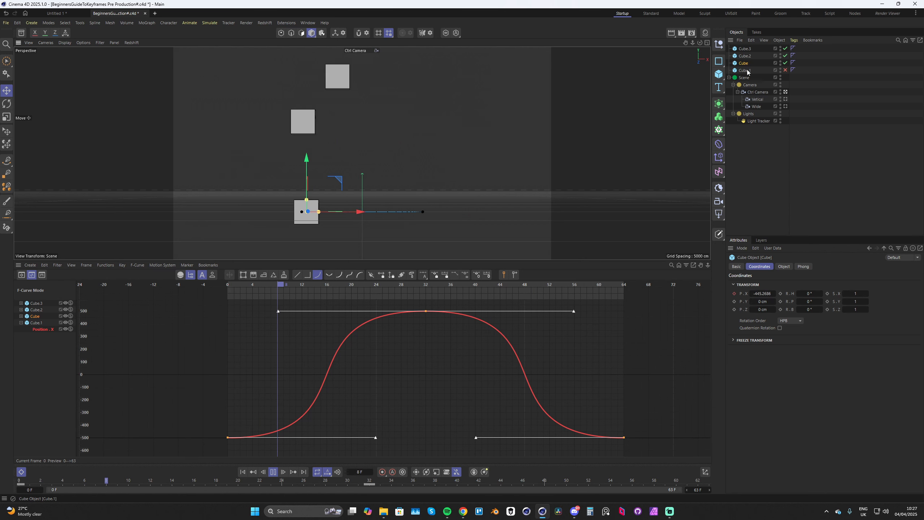
{"action": "left_click", "coordinate": [764, 70]}
{"action": "left_click", "coordinate": [785, 71]}
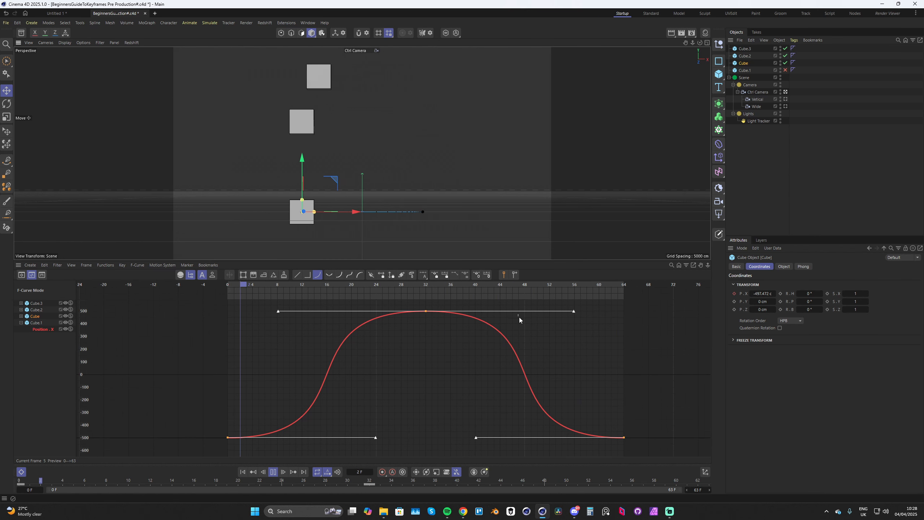
{"action": "left_click_drag", "start_coordinate": [524, 285], "coordinate": [524, 288]}
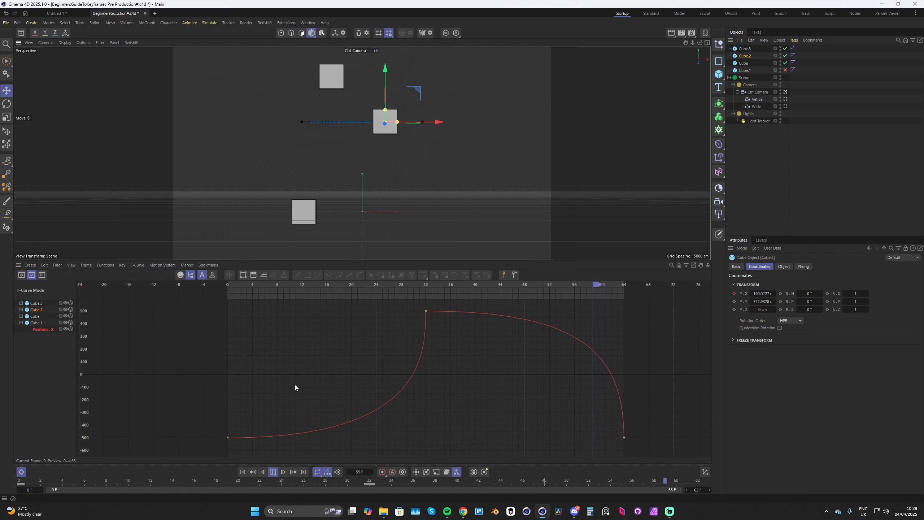
Play Cube.2's movement from frame 0 and scrub past its middle key to frame 44.
{"action": "key", "text": "shift+f"}
{"action": "key", "text": "F8"}
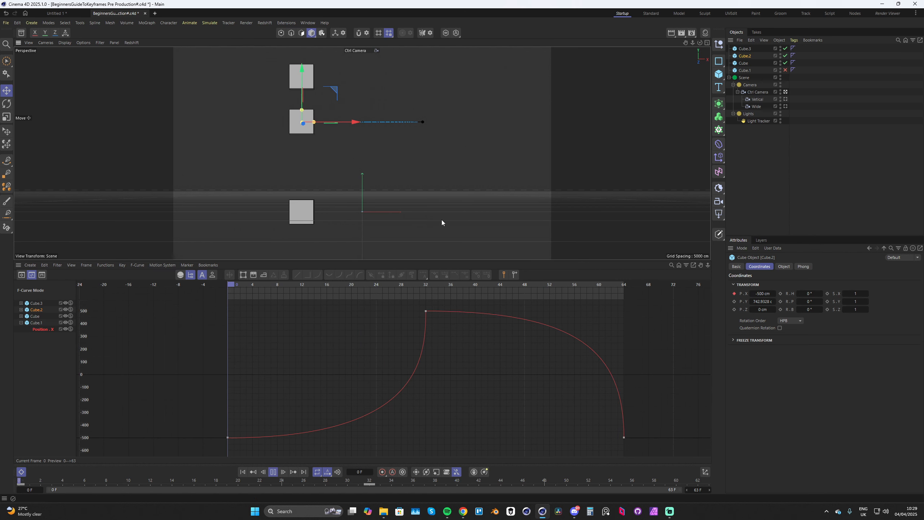
{"action": "key", "text": "F8"}
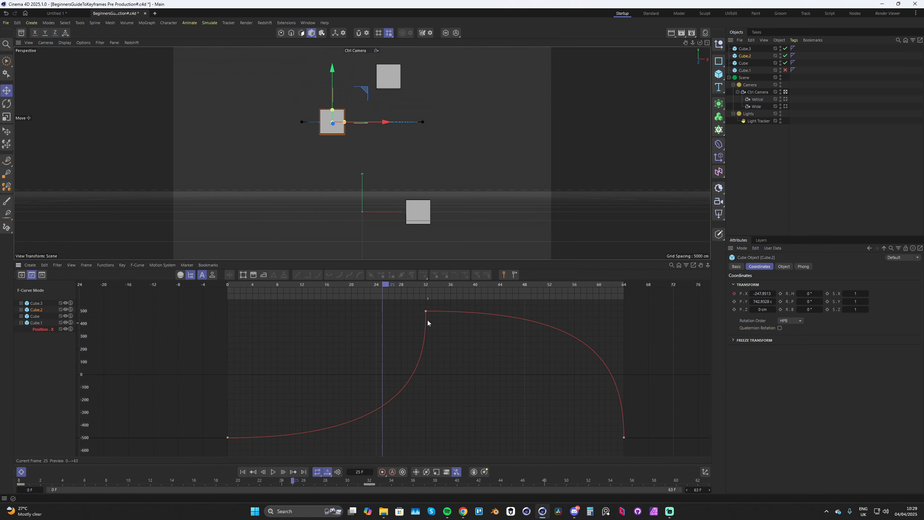
{"action": "key", "text": "F8"}
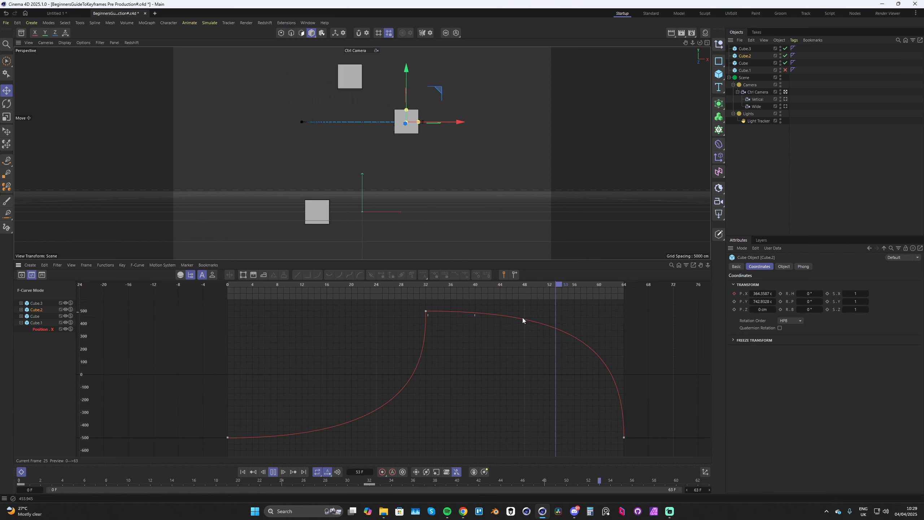
{"action": "left_click", "coordinate": [434, 286]}
{"action": "left_click_drag", "start_coordinate": [451, 287], "coordinate": [500, 286]}
Copy Cube.2's frame 32 key to frame 40, flatten the copy's left tangent to hold the position, and play the result.
{"action": "left_click", "coordinate": [426, 310]}
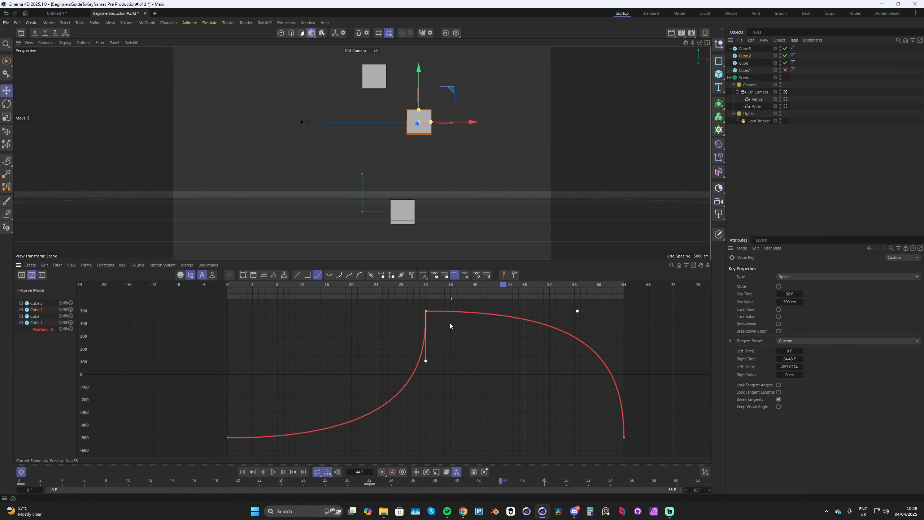
{"action": "left_click_drag", "start_coordinate": [430, 313], "coordinate": [465, 315], "text": "ctrl"}
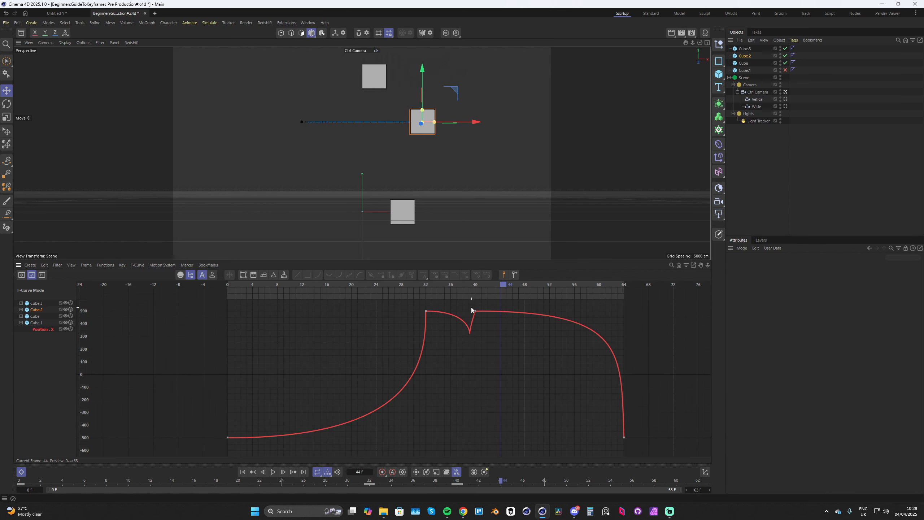
{"action": "left_click", "coordinate": [475, 311]}
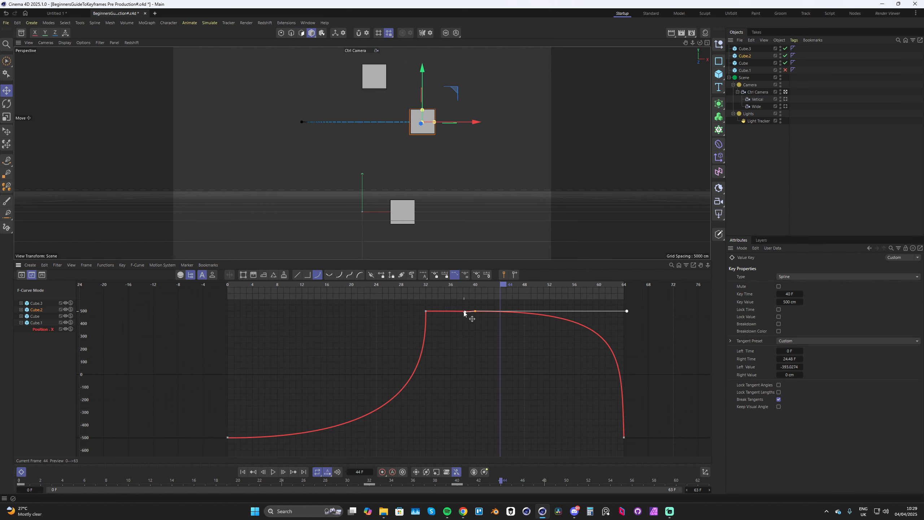
{"action": "key", "text": "F8"}
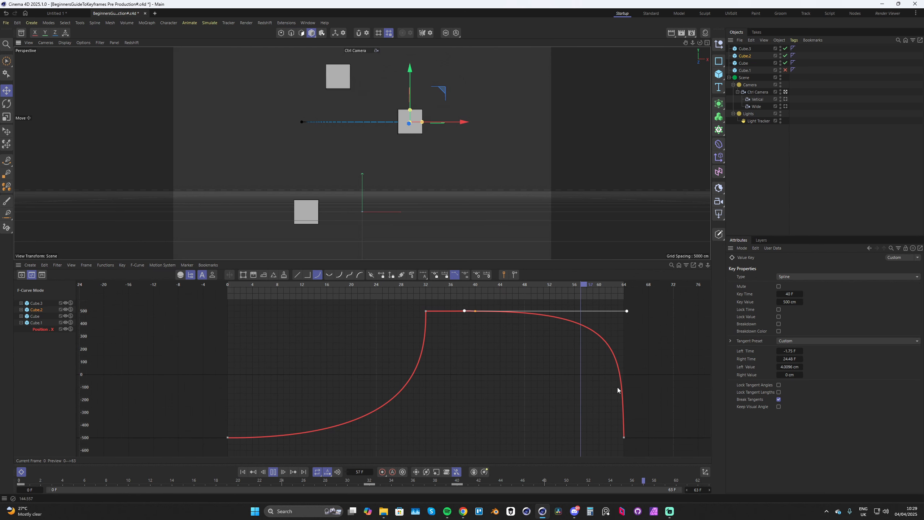
Stop playback and undo the frame 40 key copy and its tangent edit on Cube.2.
{"action": "key", "text": "F8"}
{"action": "key", "text": "ctrl+z"}
{"action": "key", "text": "ctrl+z"}
{"action": "key", "text": "ctrl+z"}
{"action": "key", "text": "ctrl+z"}
{"action": "key", "text": "ctrl+z"}
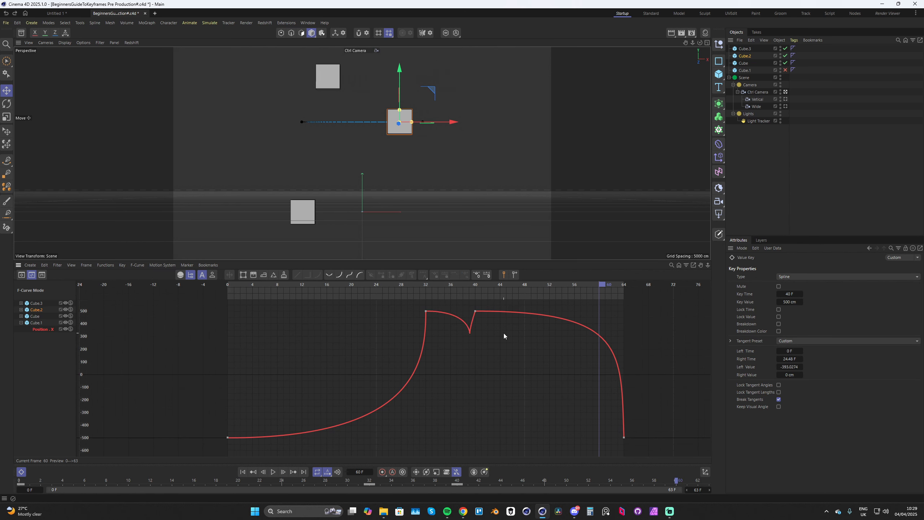
{"action": "key", "text": "ctrl+z"}
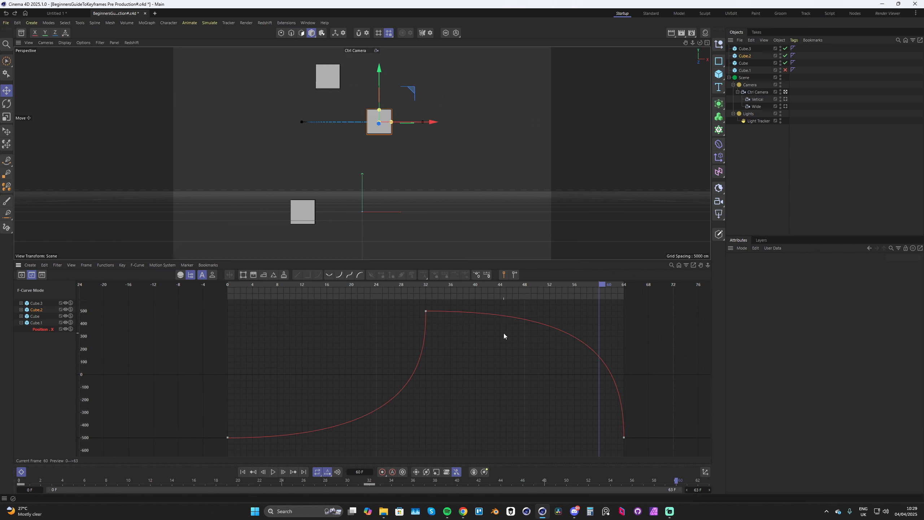
Stretch the right tangent of Cube.2's frame 32 key horizontally to about 31 F and play the movement.
{"action": "left_click", "coordinate": [425, 311]}
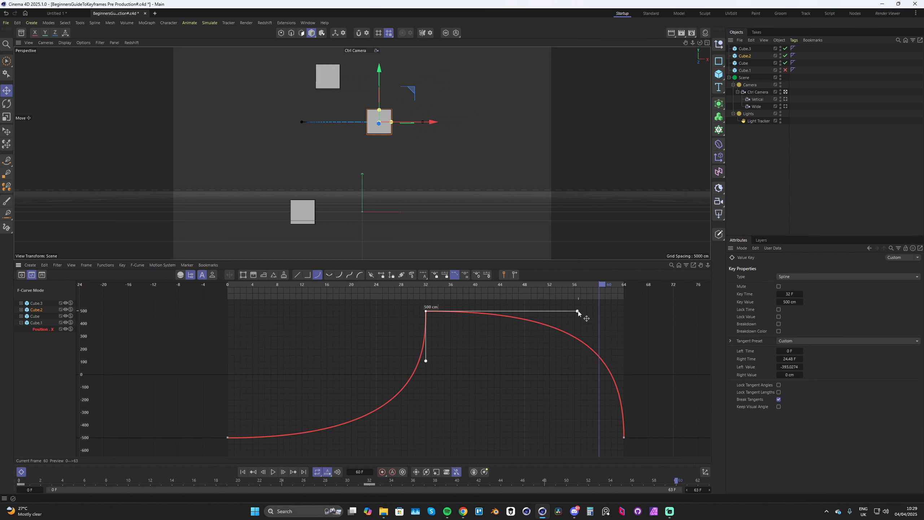
{"action": "left_click_drag", "start_coordinate": [578, 311], "coordinate": [618, 319]}
{"action": "key", "text": "F8"}
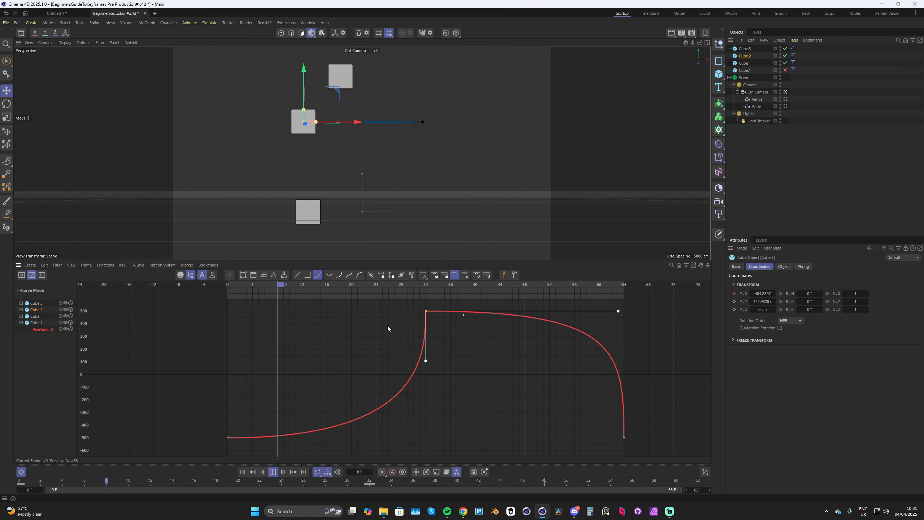
Stop playback, select Cube.2's frame 32 key, and toggle its Break Tangents option off and on to compare the curves.
{"action": "left_click", "coordinate": [237, 425]}
{"action": "key", "text": "space"}
{"action": "left_click", "coordinate": [426, 311]}
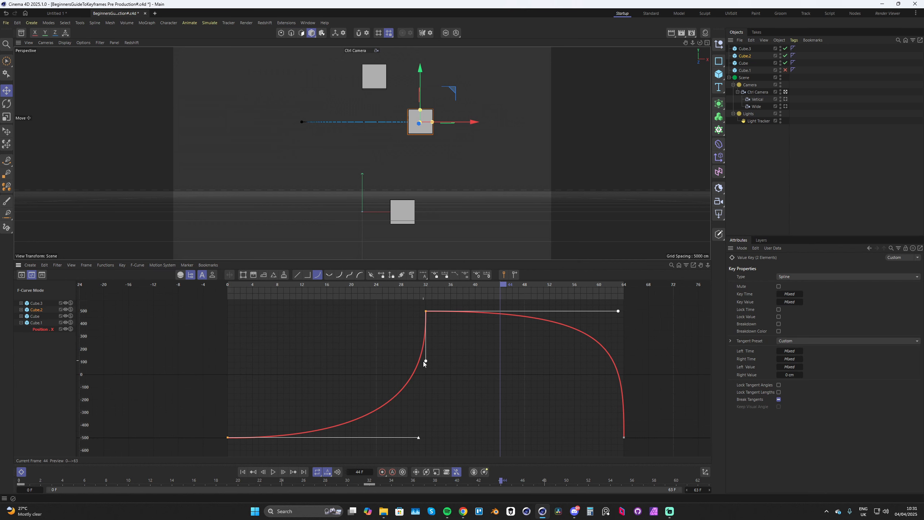
{"action": "left_click_drag", "start_coordinate": [407, 335], "coordinate": [457, 298]}
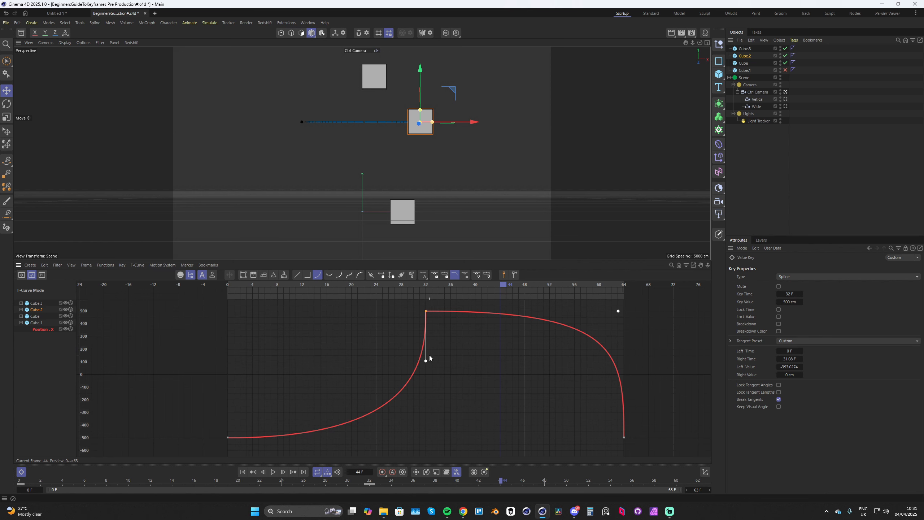
{"action": "left_click", "coordinate": [455, 275]}
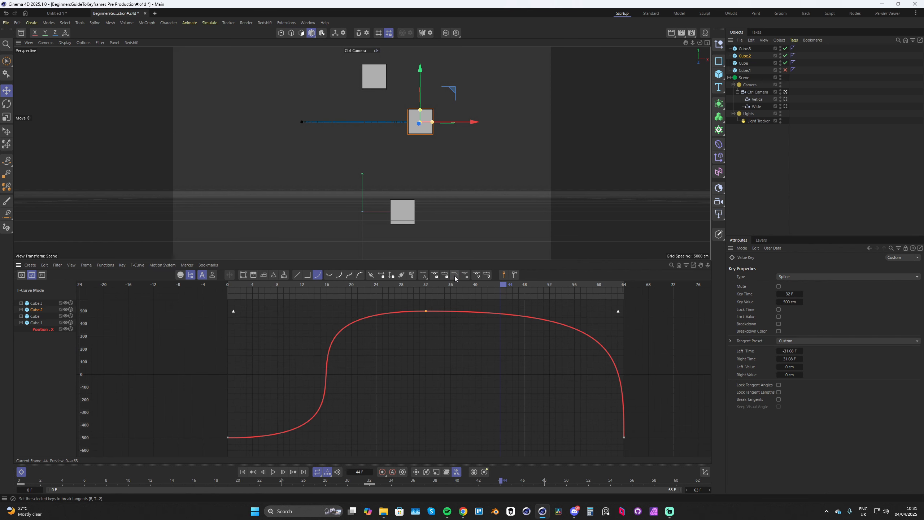
{"action": "left_click", "coordinate": [455, 278]}
{"action": "left_click", "coordinate": [454, 276]}
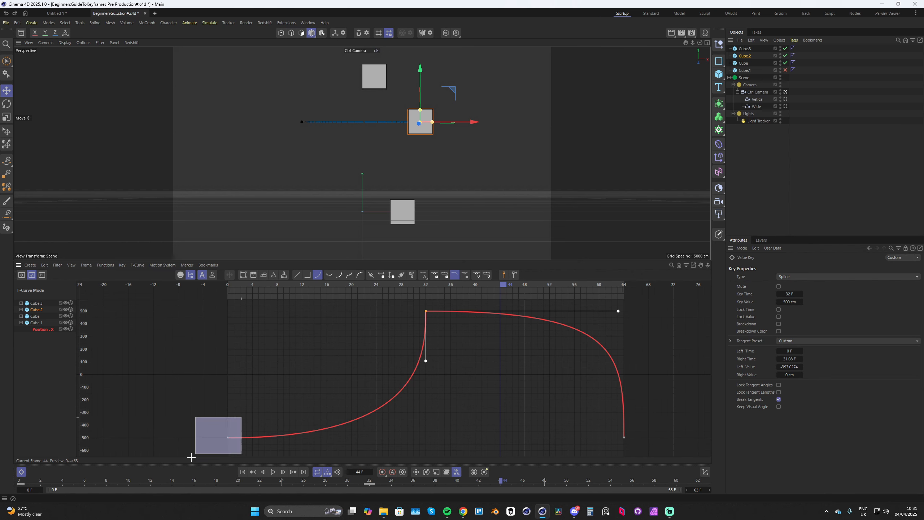
Try moving the frame 32 key's tangents joined together, undo that, and angle its broken left tangent independently.
{"action": "left_click_drag", "start_coordinate": [191, 457], "coordinate": [192, 456]}
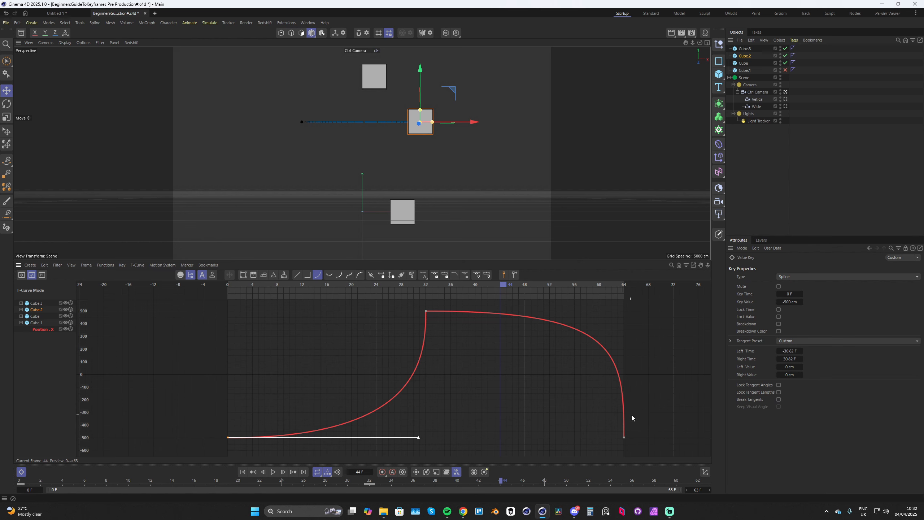
{"action": "left_click", "coordinate": [452, 276]}
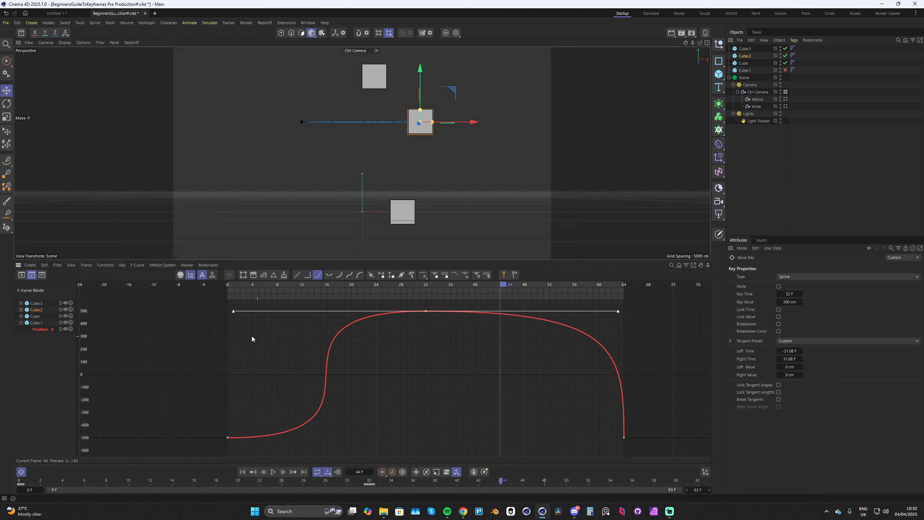
{"action": "left_click_drag", "start_coordinate": [233, 312], "coordinate": [405, 325]}
{"action": "key", "text": "ctrl+z"}
{"action": "key", "text": "ctrl+z"}
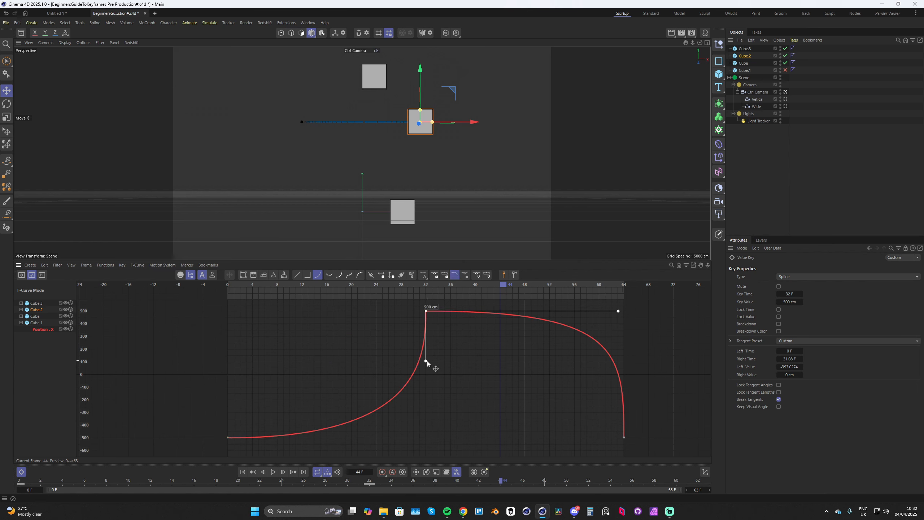
{"action": "left_click_drag", "start_coordinate": [425, 361], "coordinate": [336, 342]}
Try Linear, Spline and Step interpolation in turn on Cube.2's frame 32 key.
{"action": "left_click", "coordinate": [297, 275]}
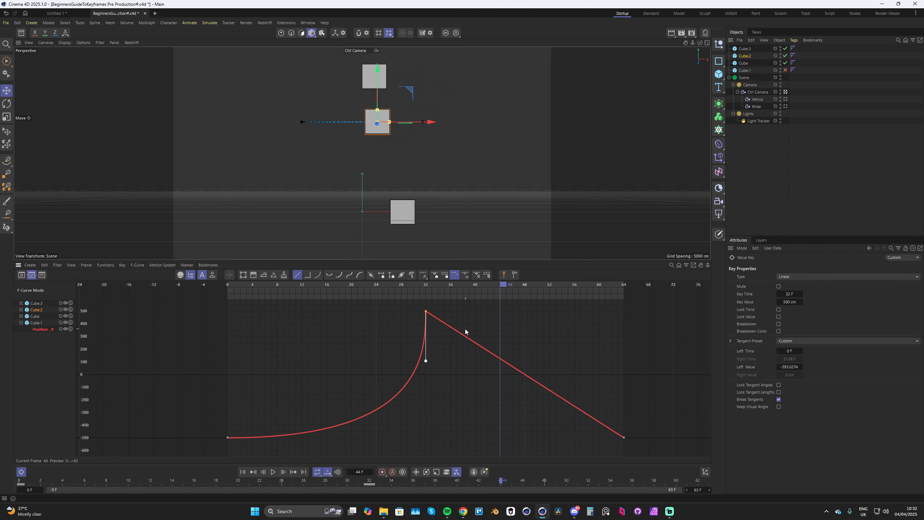
{"action": "left_click", "coordinate": [317, 275]}
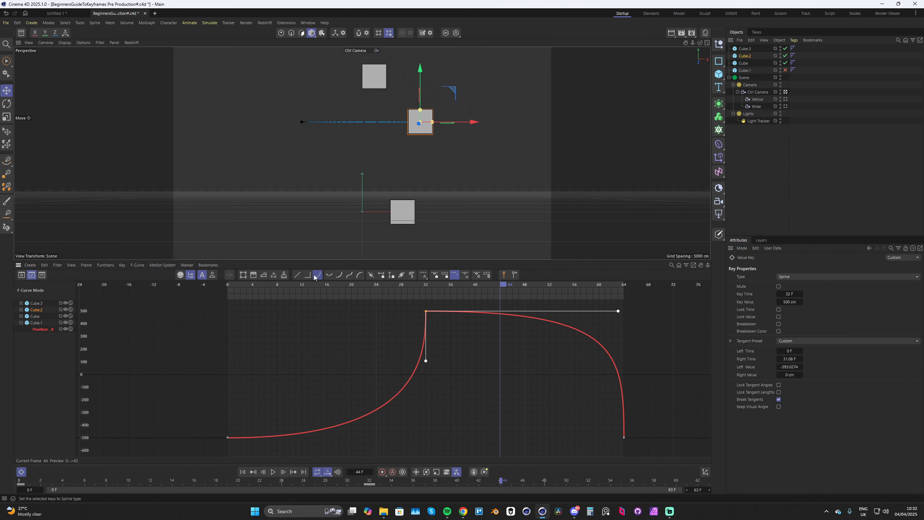
{"action": "left_click", "coordinate": [307, 275]}
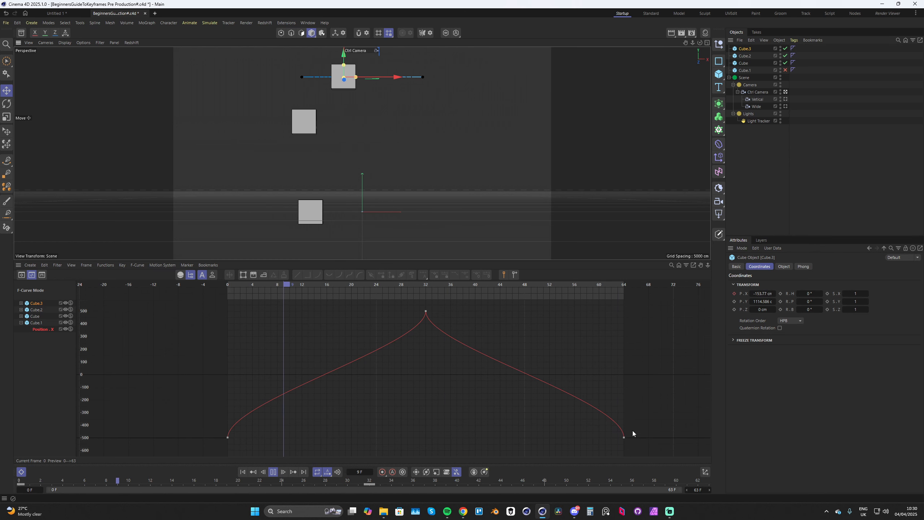
Select all Position . X keys of Cube.3 and inspect its movement around frame 32.
{"action": "key", "text": "ctrl+a"}
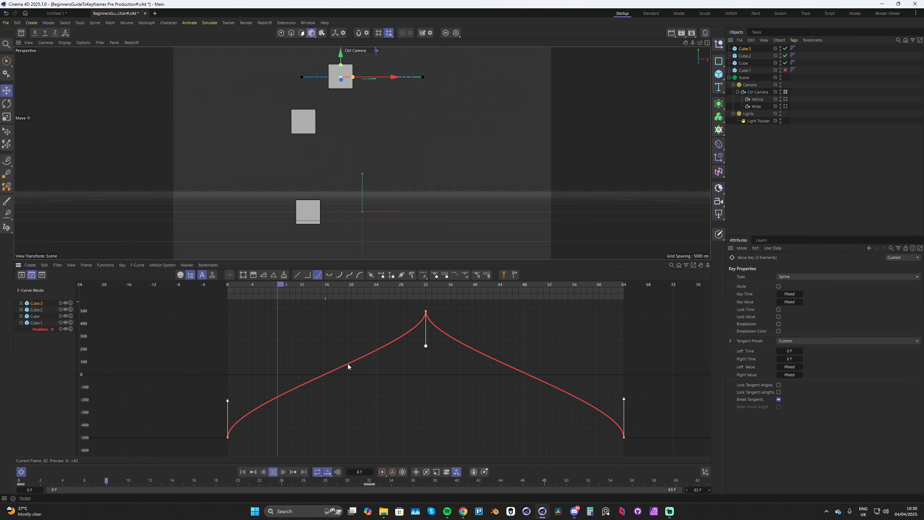
{"action": "left_click", "coordinate": [416, 287]}
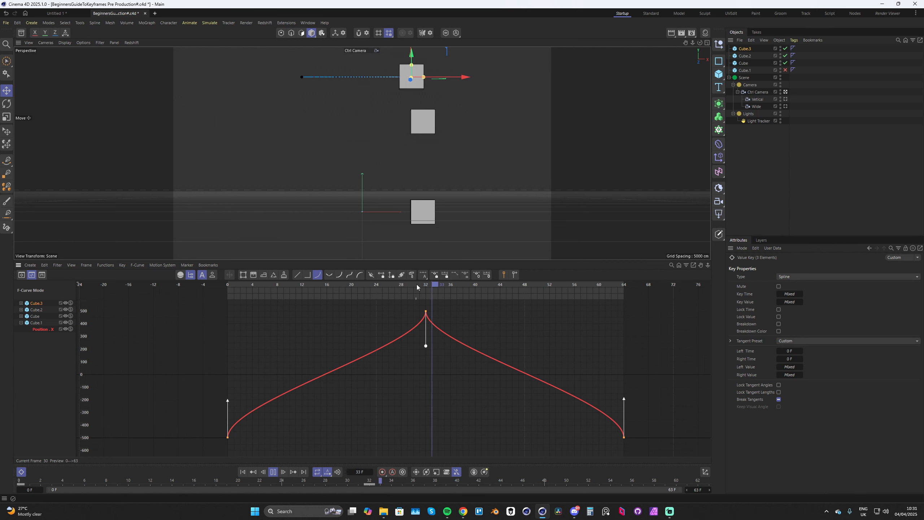